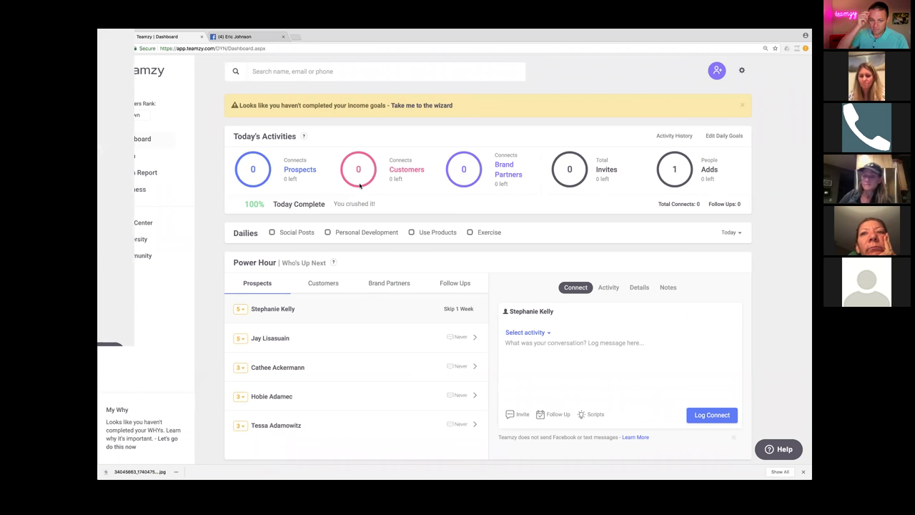
Review the Power Hour lists for customers, brand partners and follow-ups, and return to the prospects list
scroll(359, 185, "down", 1)
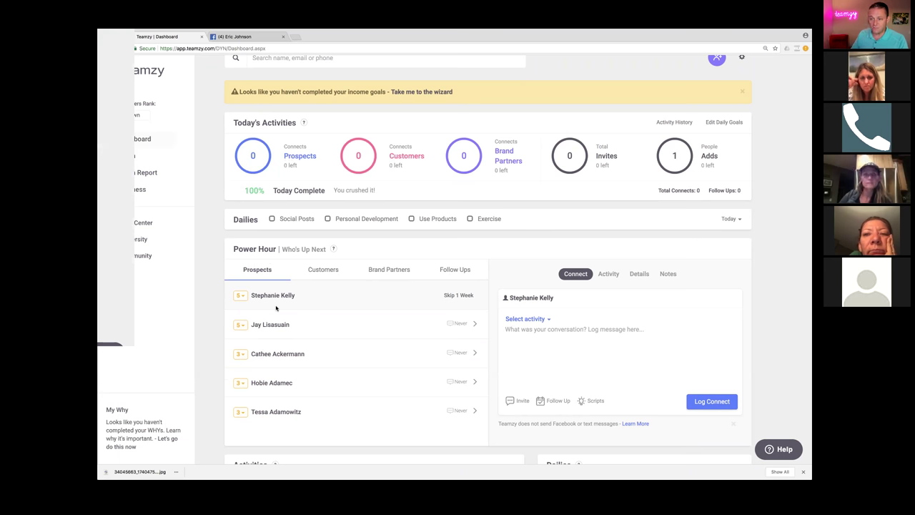
left_click(331, 272)
left_click(399, 271)
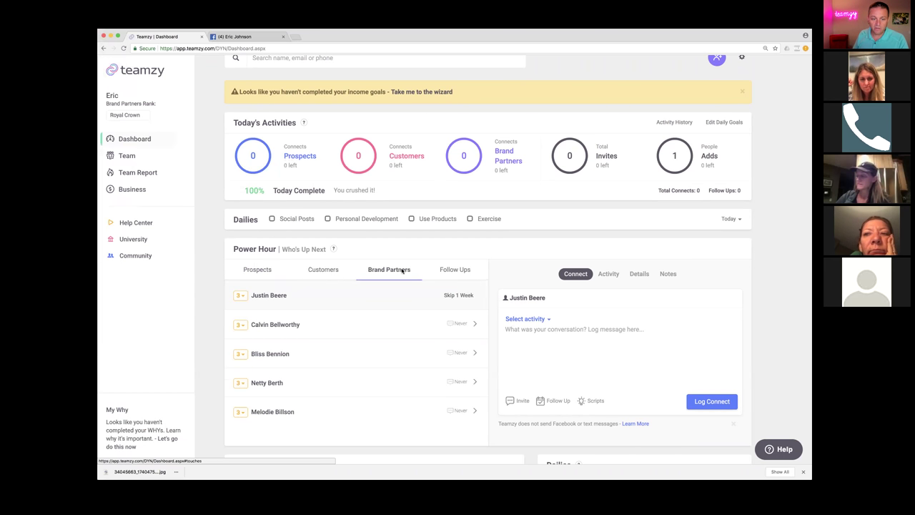
left_click(445, 271)
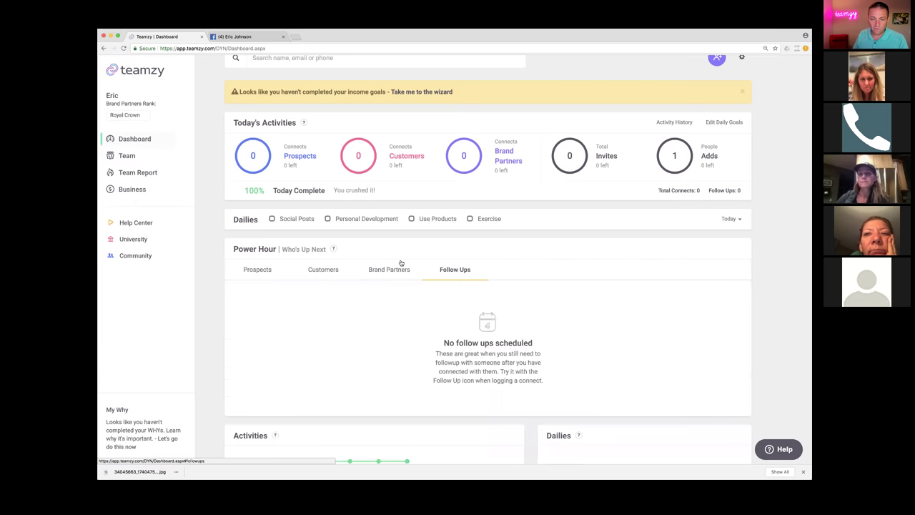
left_click(250, 269)
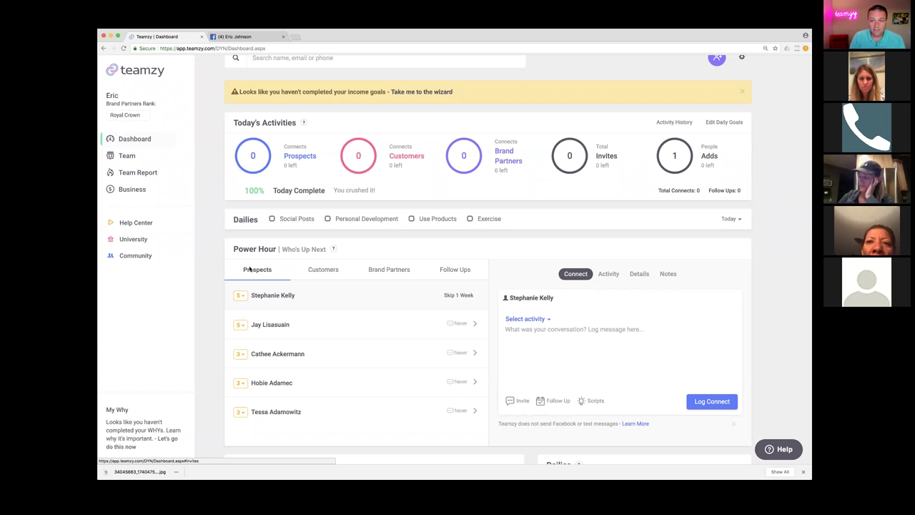
scroll(250, 270, "up", 1)
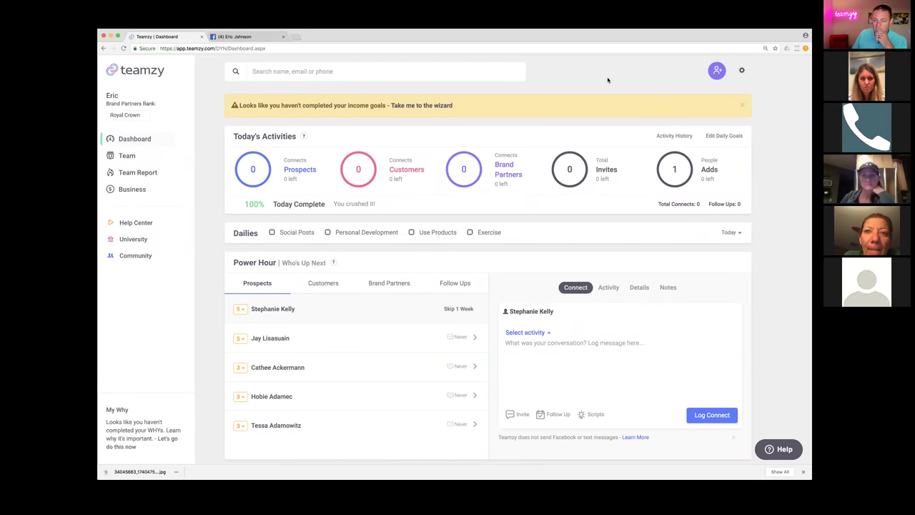
Launch the Setup Wizard and advance past the Messenger updates and welcome pages to the income goal page
left_click(743, 72)
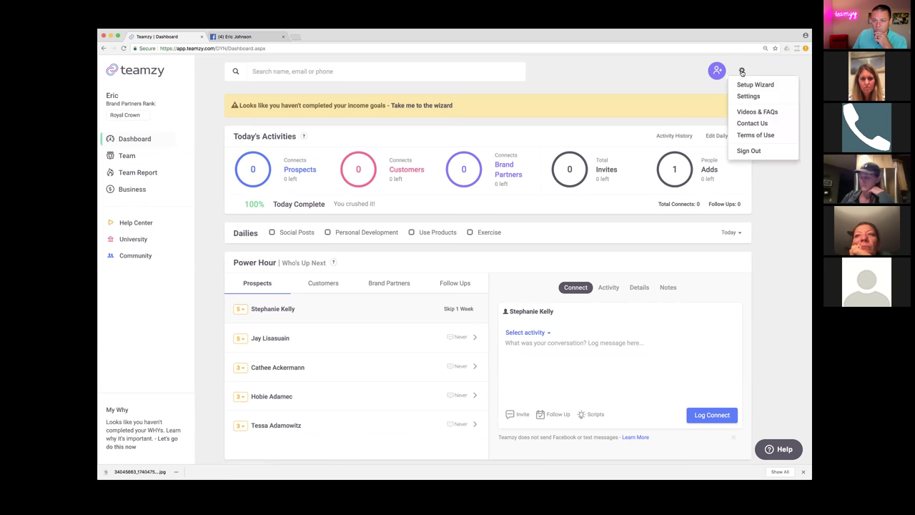
left_click(744, 85)
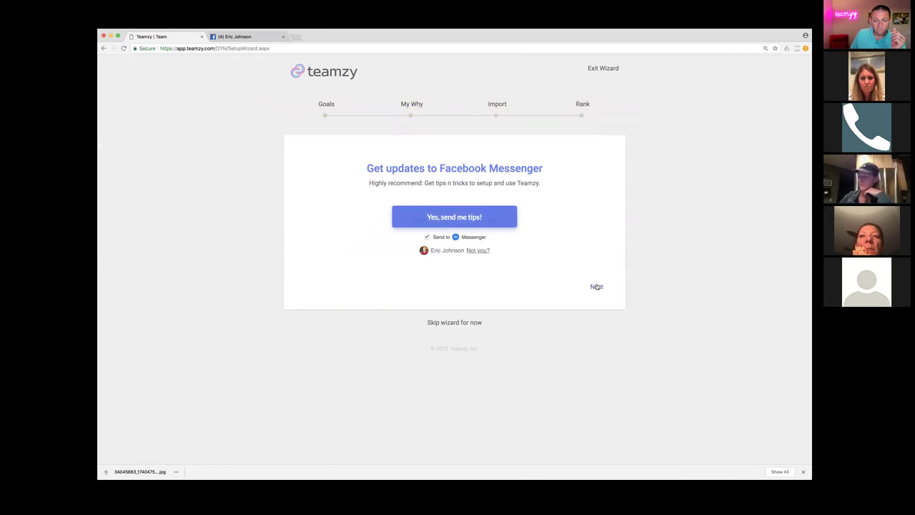
left_click(597, 285)
scroll(558, 251, "down", 1)
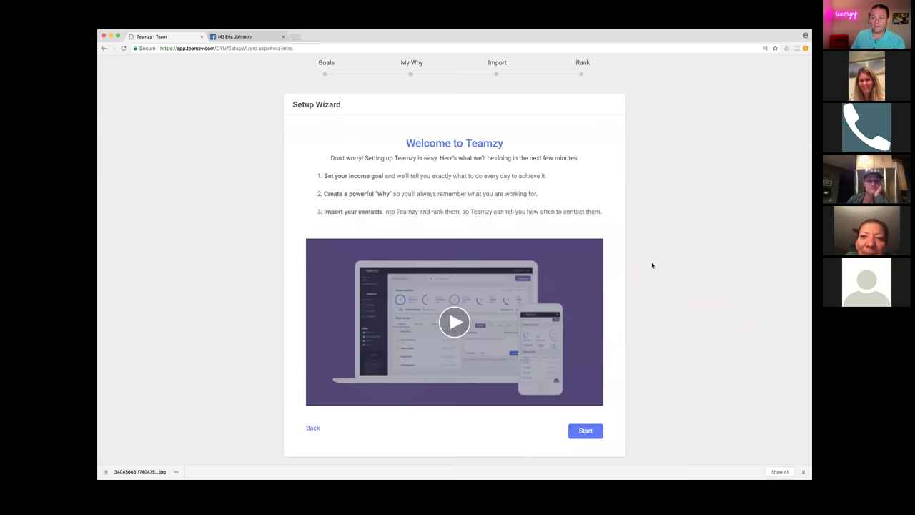
scroll(652, 266, "down", 1)
scroll(652, 266, "down", 2)
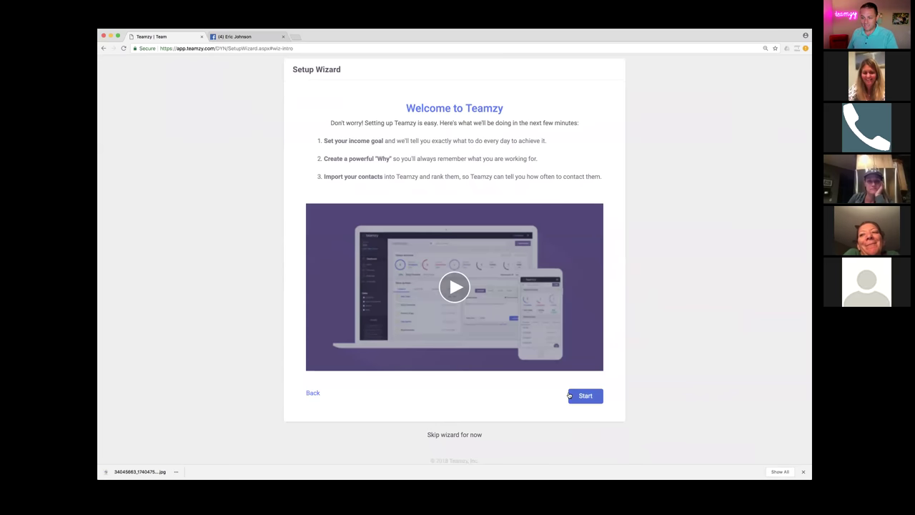
left_click(586, 400)
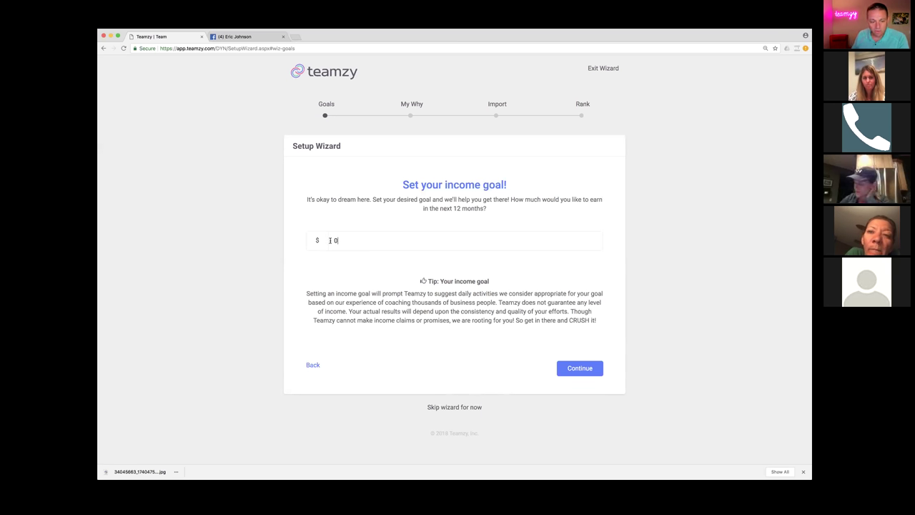
Set the 12-month income goal to $150000 and continue through the total connects page to The Breakdown
type("150000")
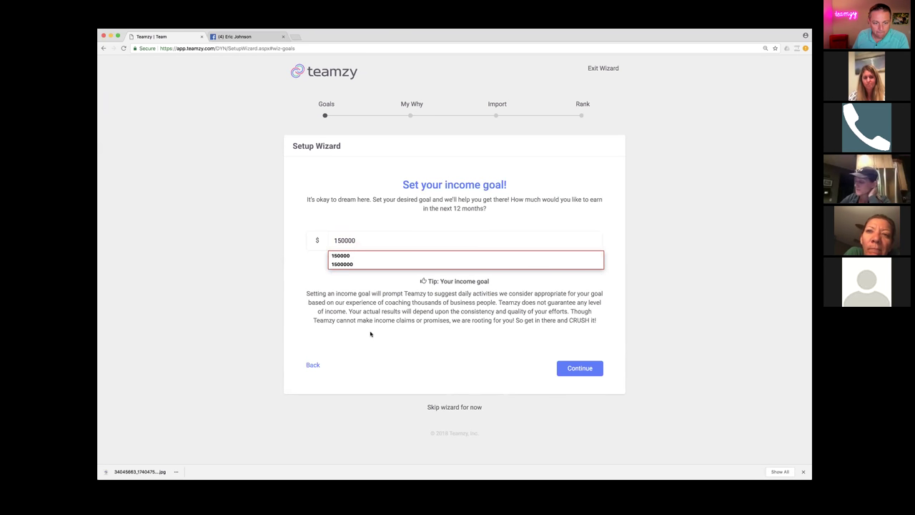
left_click(392, 358)
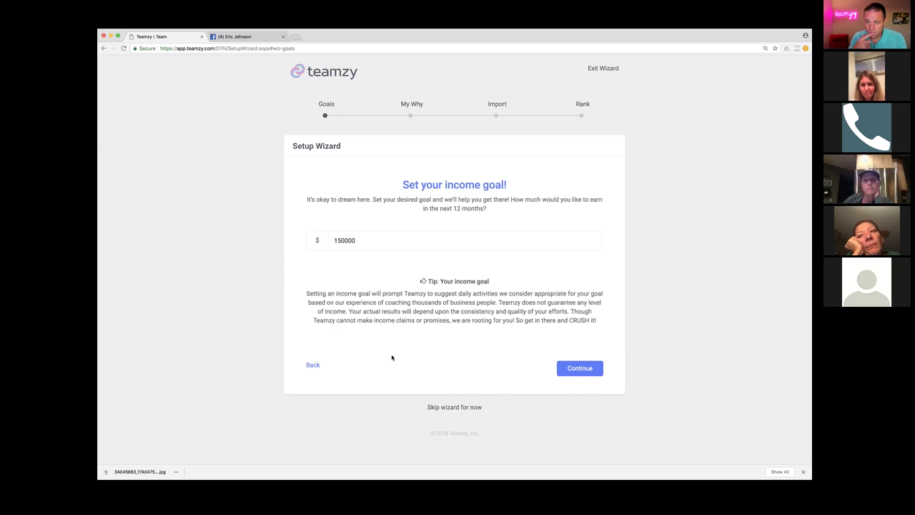
left_click(570, 369)
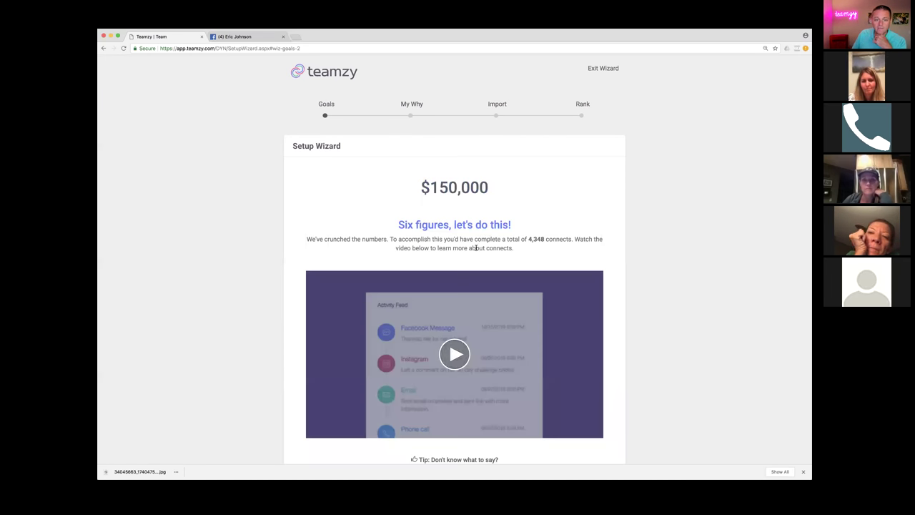
scroll(476, 249, "down", 1)
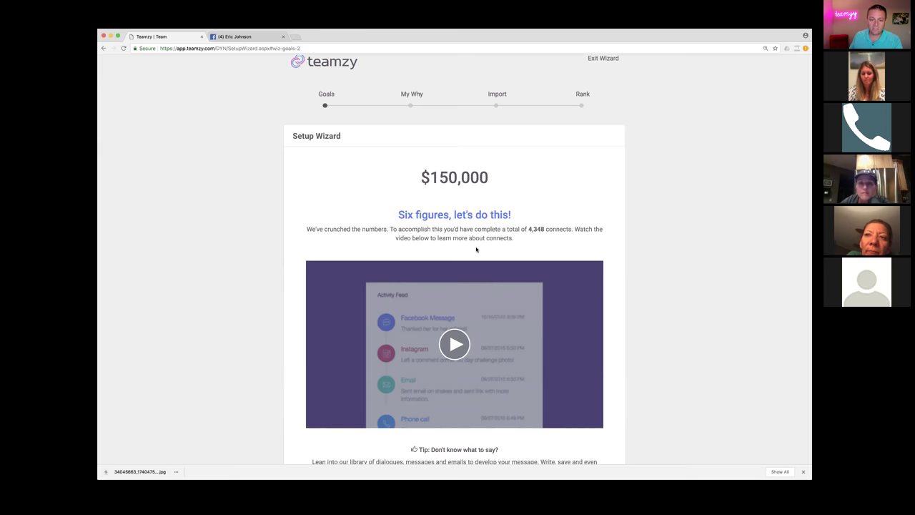
scroll(476, 250, "down", 2)
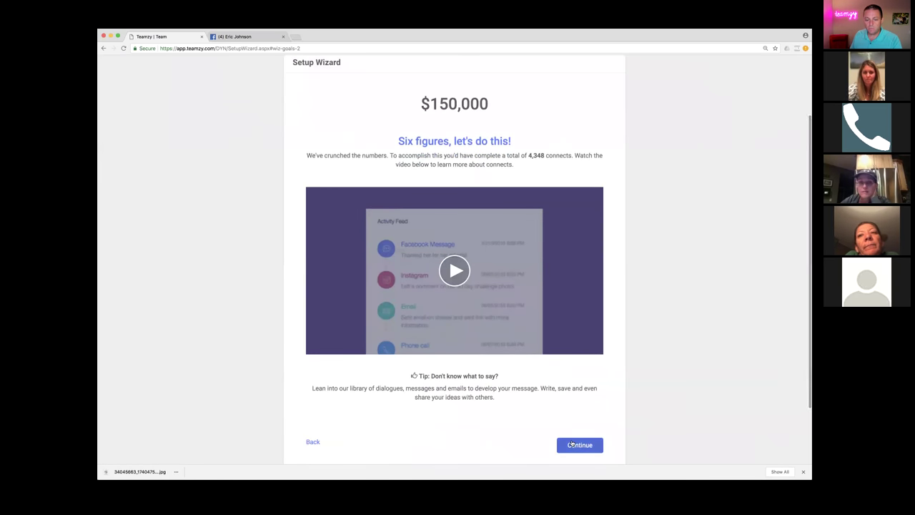
left_click(571, 443)
Set the daily connect goals to 0 for brand partners and 13 for prospects
scroll(567, 210, "up", 1)
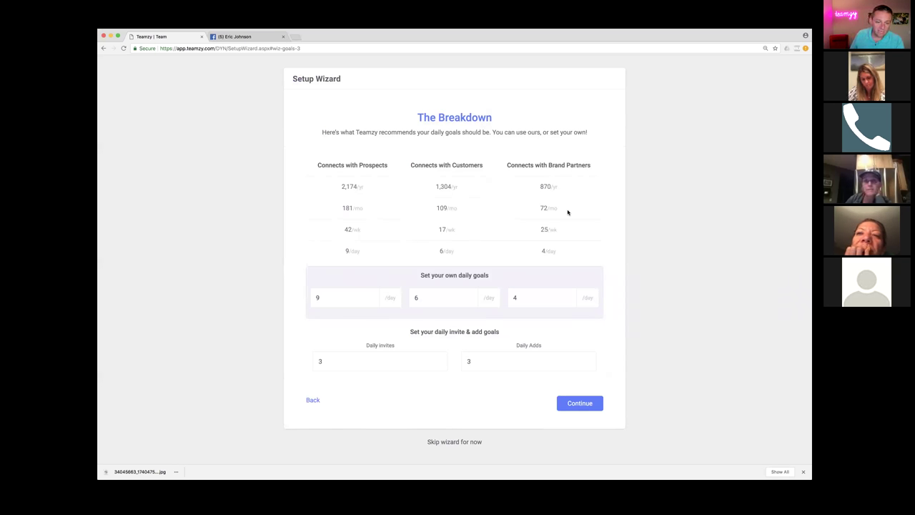
left_click(330, 301)
left_click(322, 280)
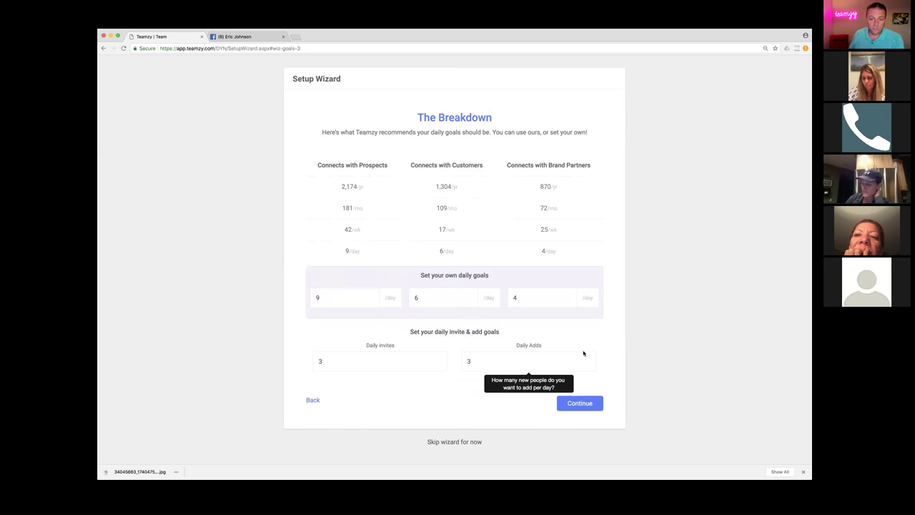
left_click(515, 298)
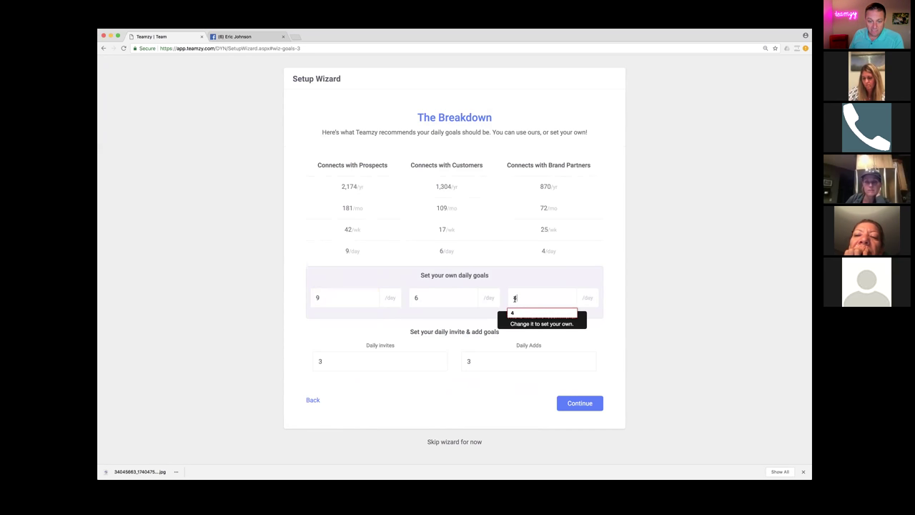
key("BackSpace")
type("0")
left_click(317, 298)
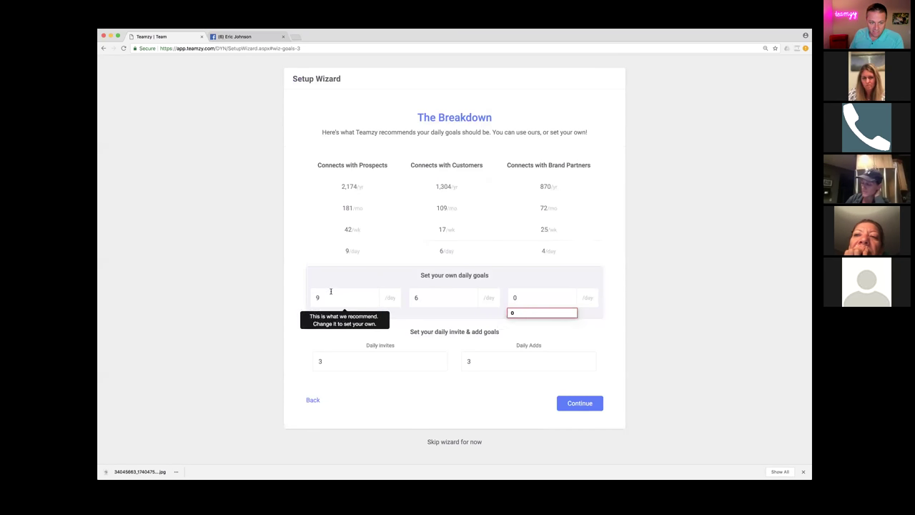
key("BackSpace")
type("13")
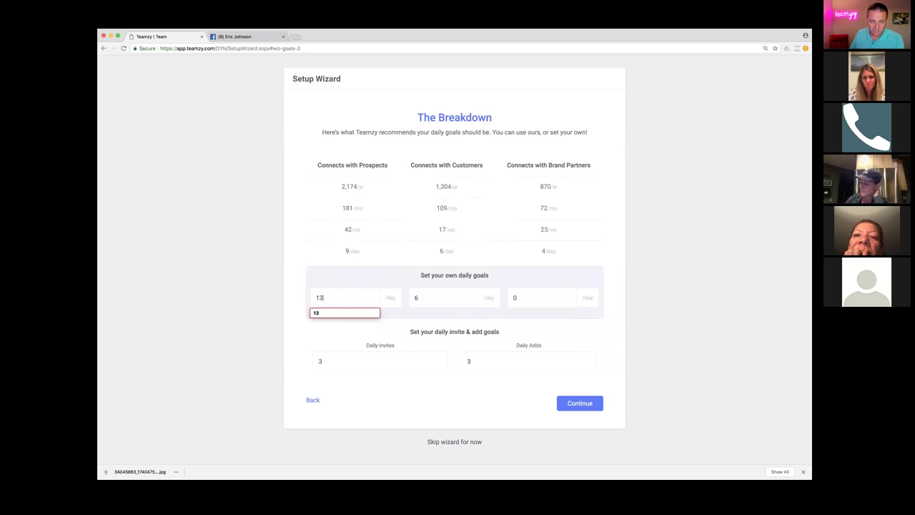
left_click(309, 270)
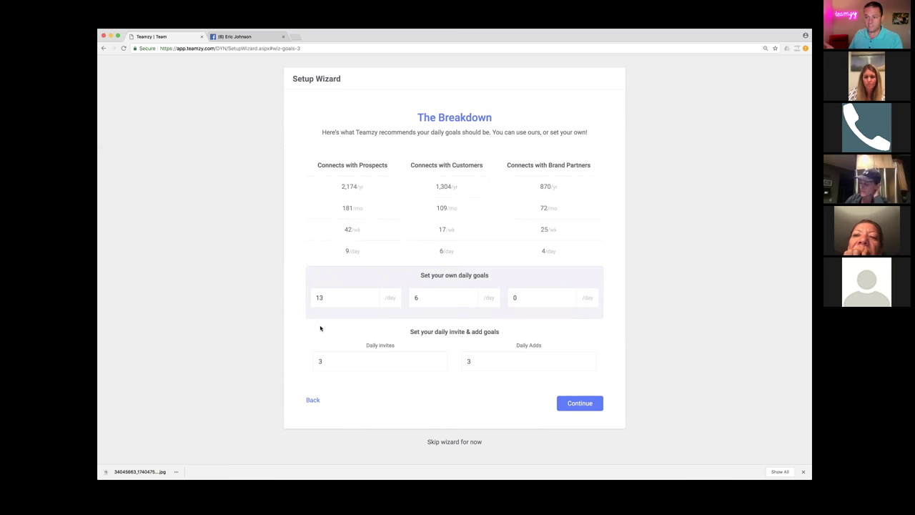
Set the daily connect goals to 4 for brand partners and 10 for prospects
left_click(512, 297)
type("4")
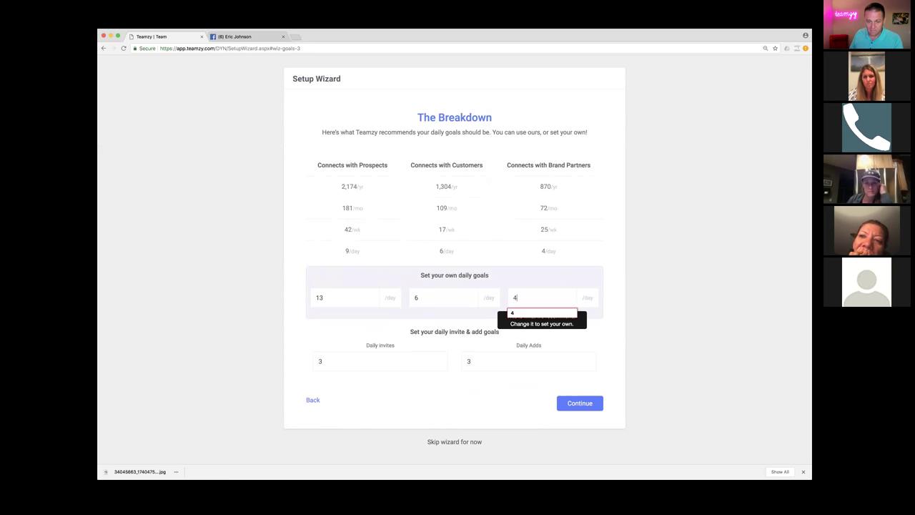
left_click(321, 297)
left_click_drag(327, 298, 311, 298)
type("10")
left_click(332, 298)
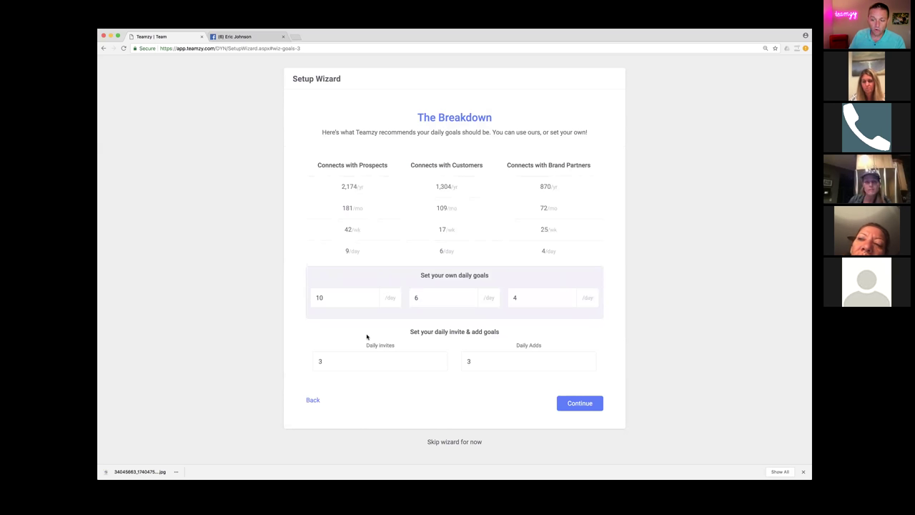
Check the daily invites goal, accept all the daily goals and continue to the Finding your why page
left_click(366, 357)
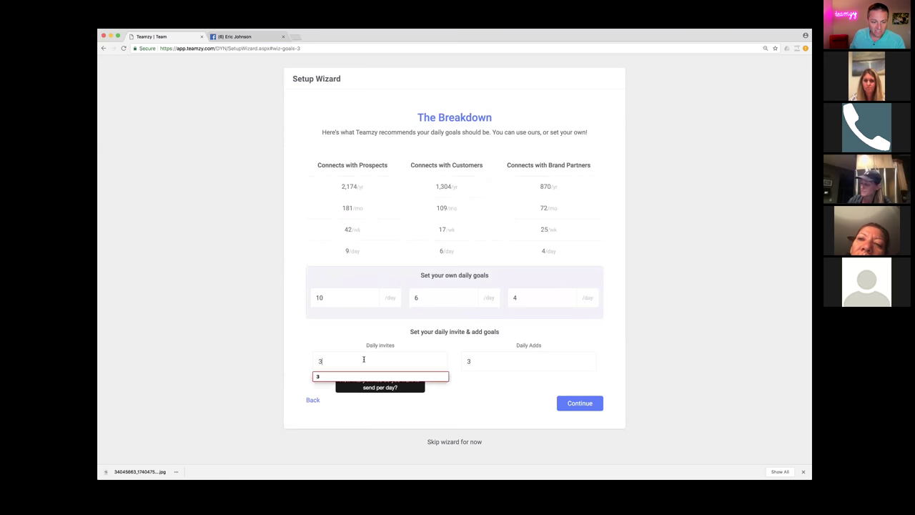
left_click(351, 388)
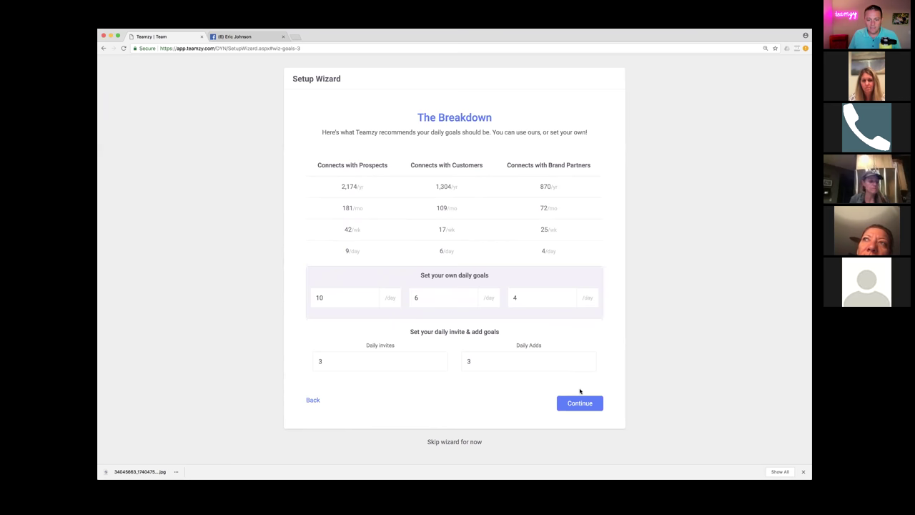
left_click(583, 403)
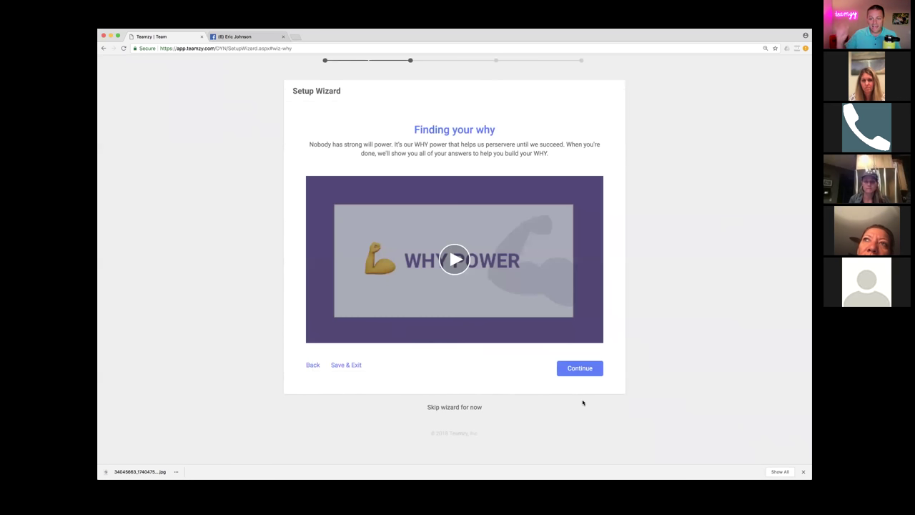
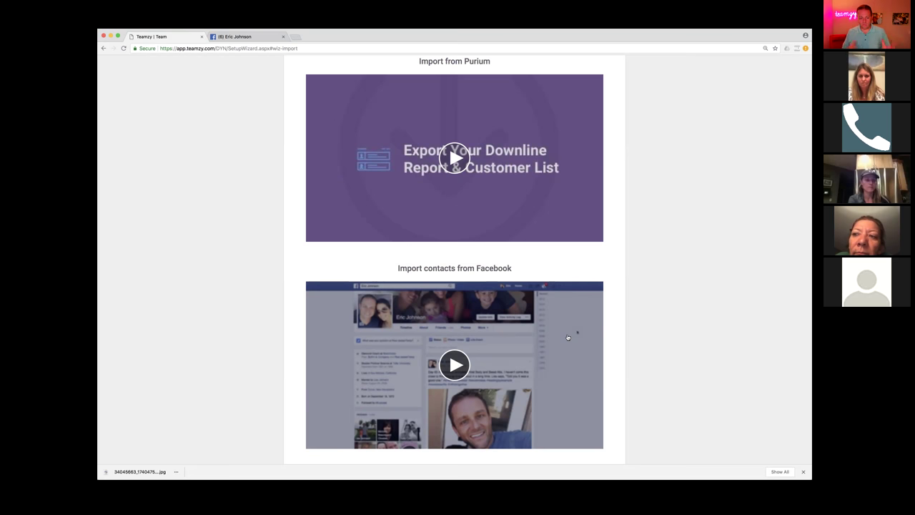
Look through the import options for Facebook and .CSV files, and skip the rest of the wizard to return to the dashboard
scroll(567, 337, "down", 5)
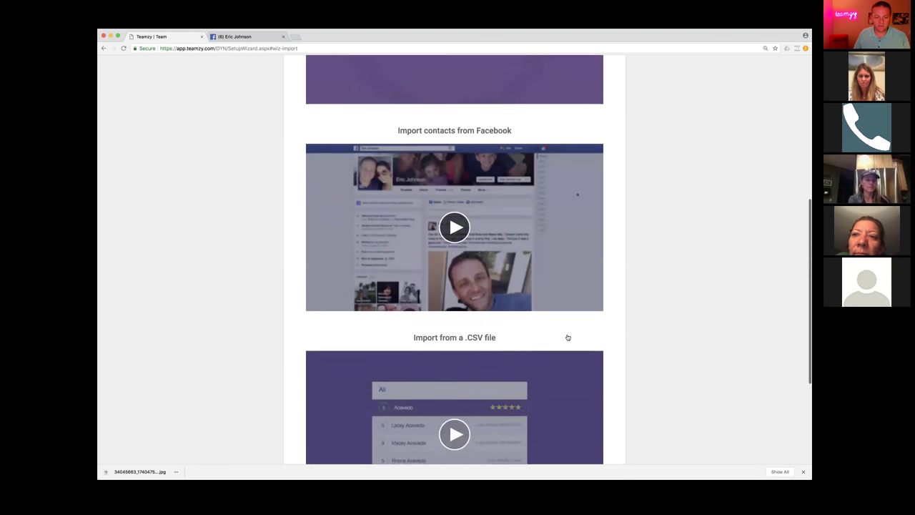
scroll(568, 339, "down", 3)
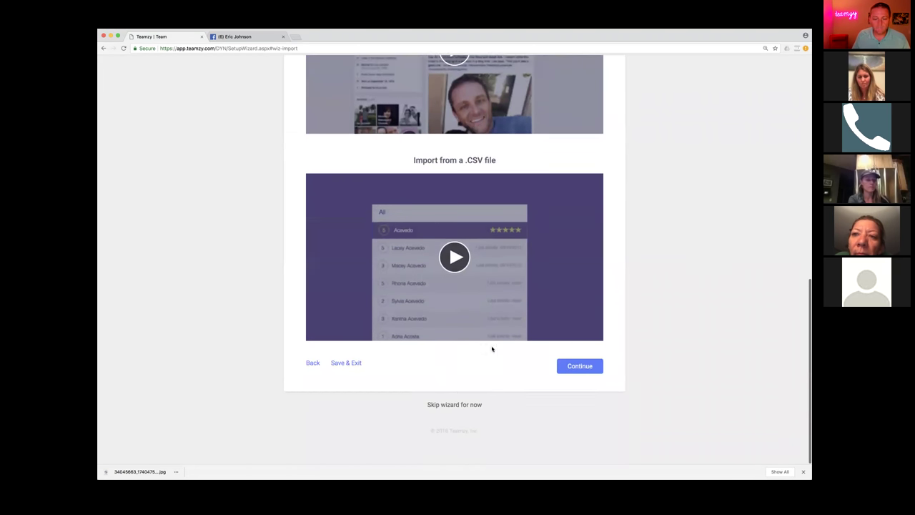
left_click(453, 407)
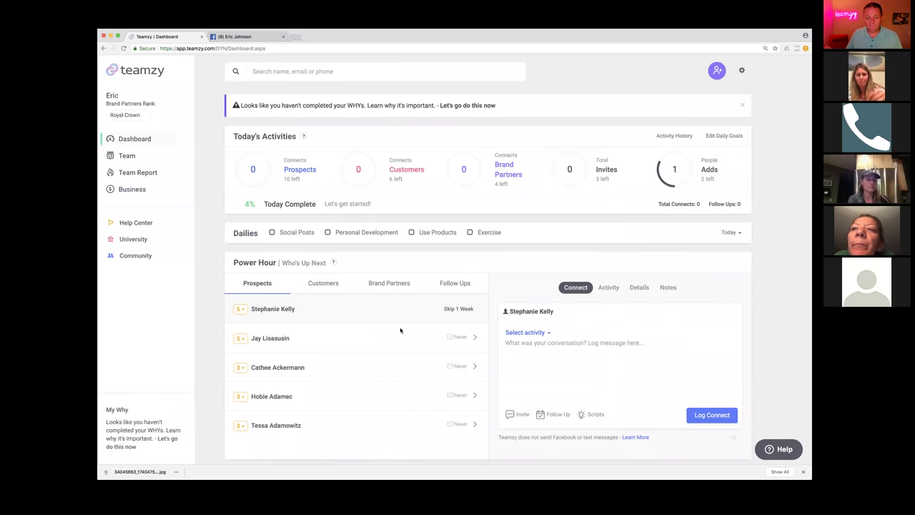
View the blank Add Contact form and close it, and open the Team page to browse the full contact list
left_click(717, 72)
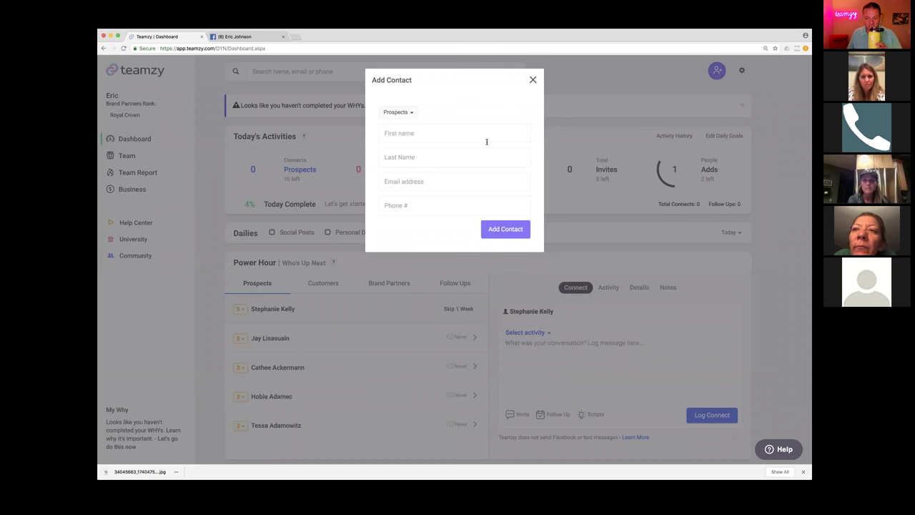
left_click(534, 81)
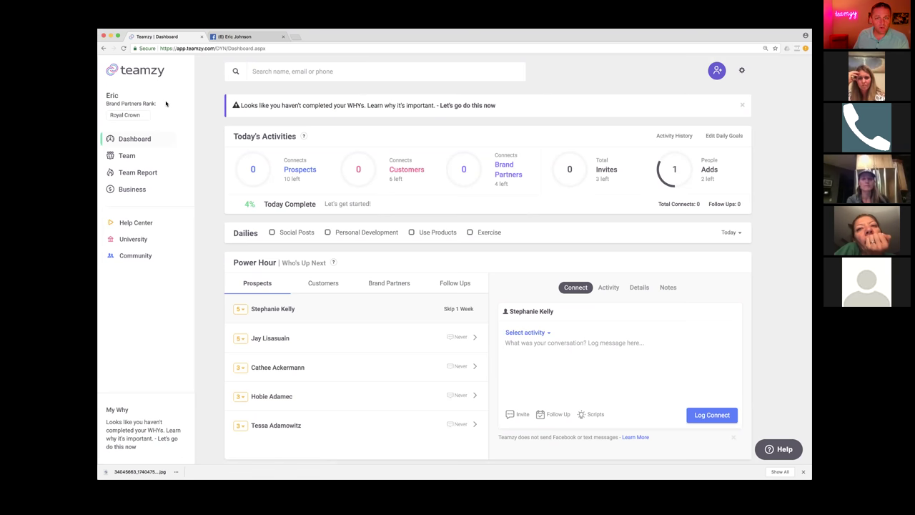
left_click(123, 152)
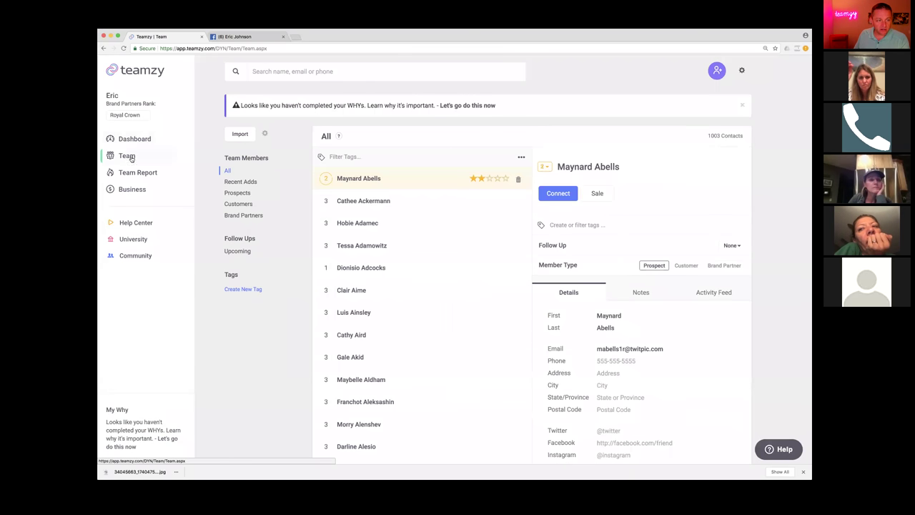
scroll(366, 290, "down", 20)
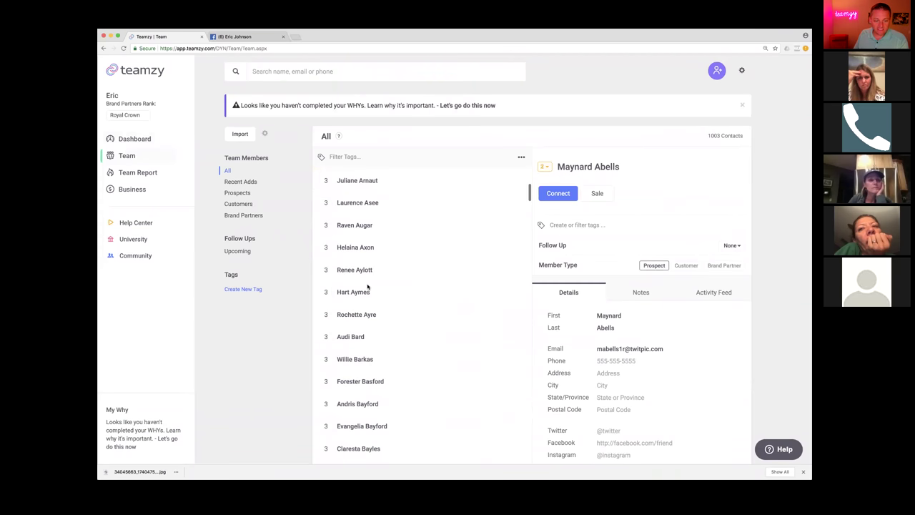
scroll(368, 286, "up", 20)
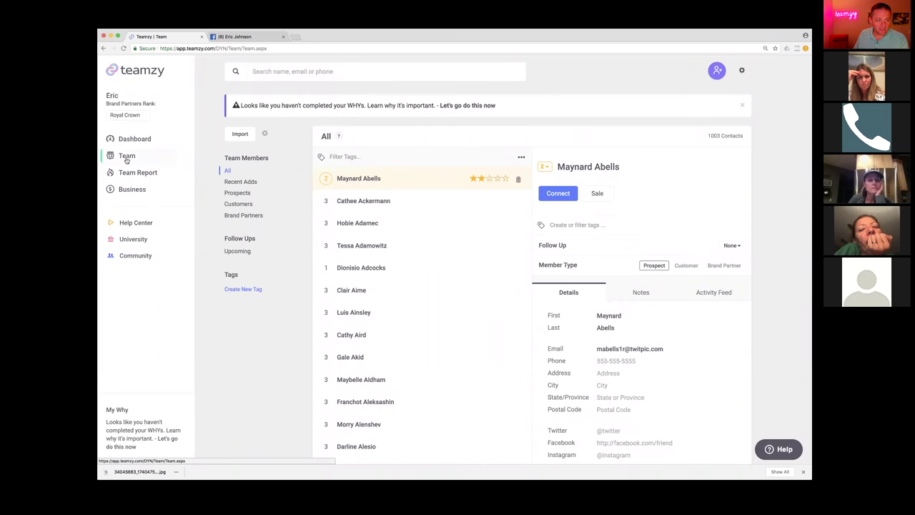
View the Import Contacts page, skip the wizard and return to the Team contact list
left_click(246, 138)
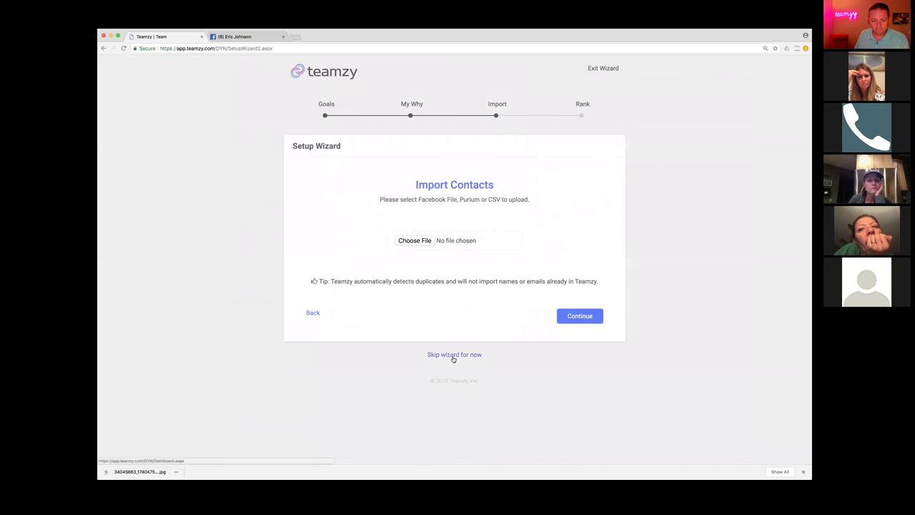
left_click(454, 355)
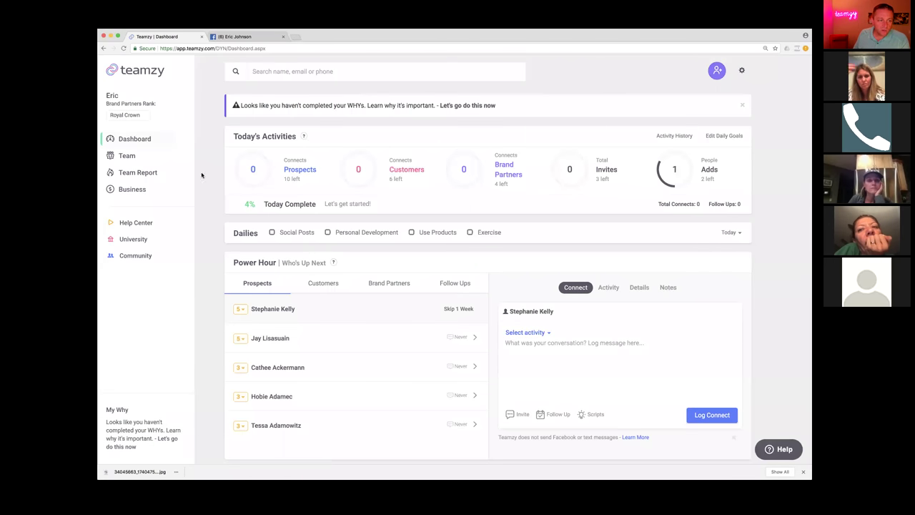
left_click(123, 157)
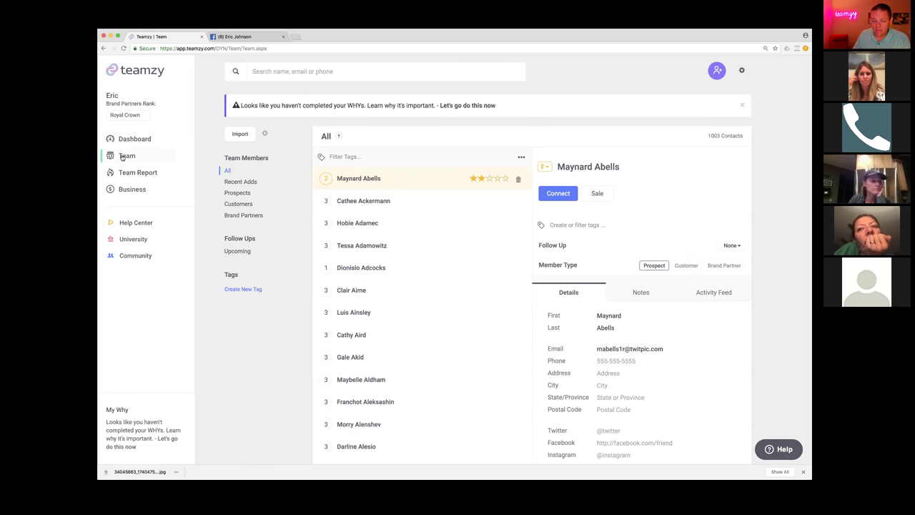
Turn on Rank Mode for the team contact list and close the list options
left_click(522, 159)
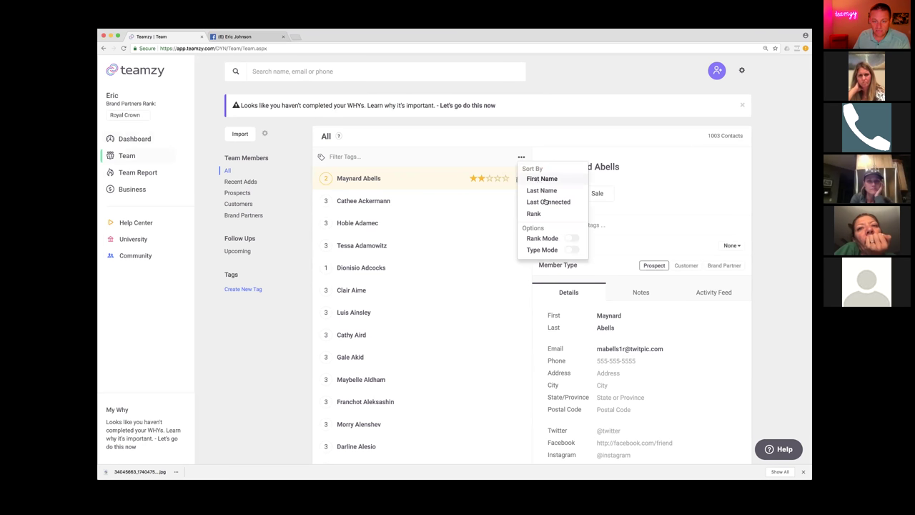
left_click(573, 238)
left_click(440, 255)
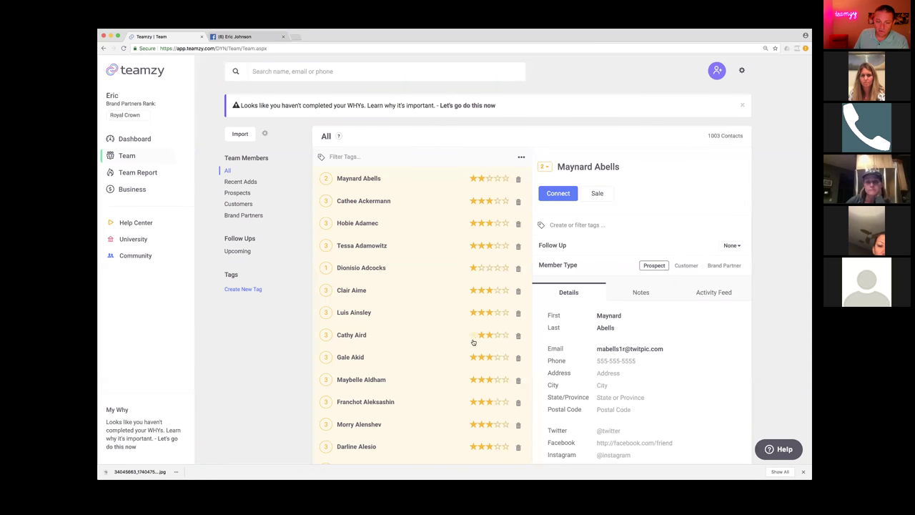
Read the Ranking & Connecting help on the 1-5 star definitions, close it and look over the ranked contacts
left_click(339, 137)
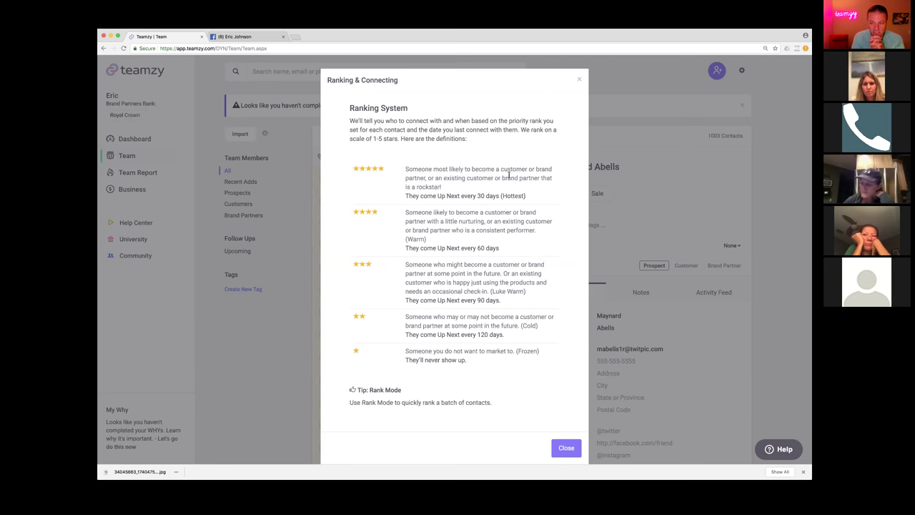
scroll(509, 175, "down", 1)
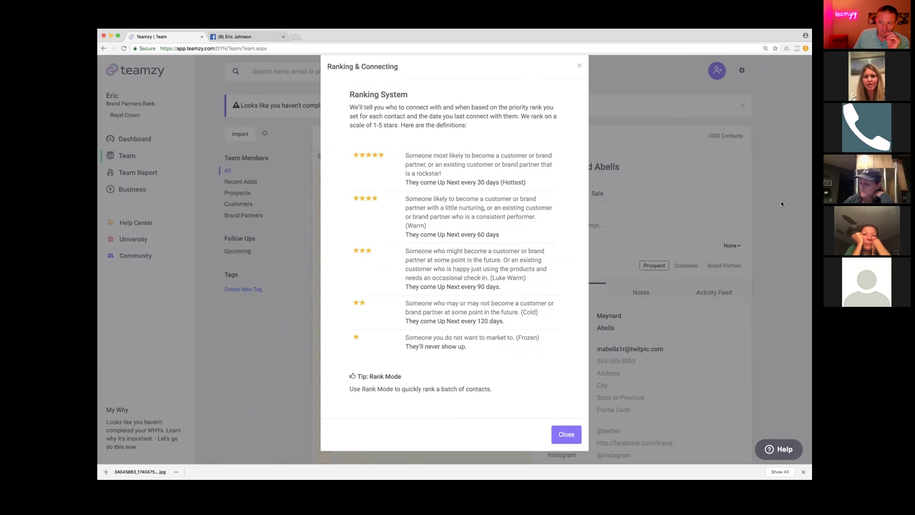
left_click(565, 434)
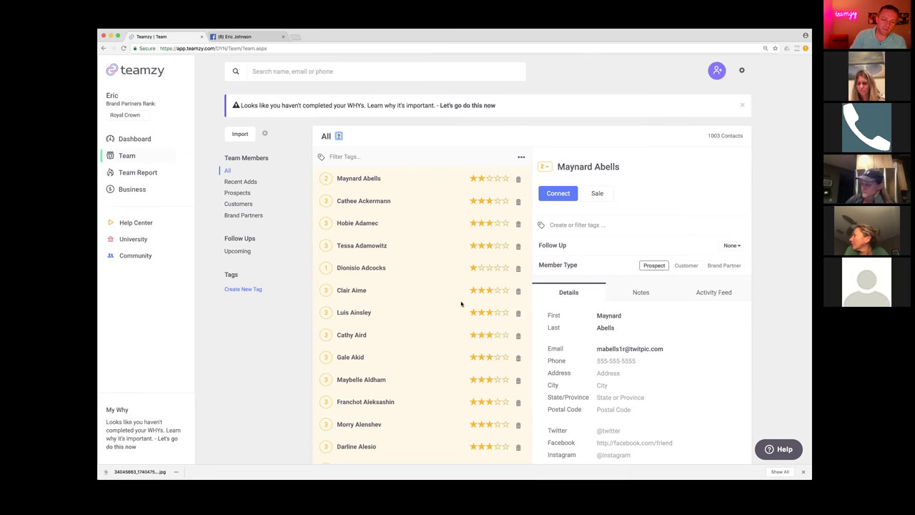
scroll(457, 305, "down", 1)
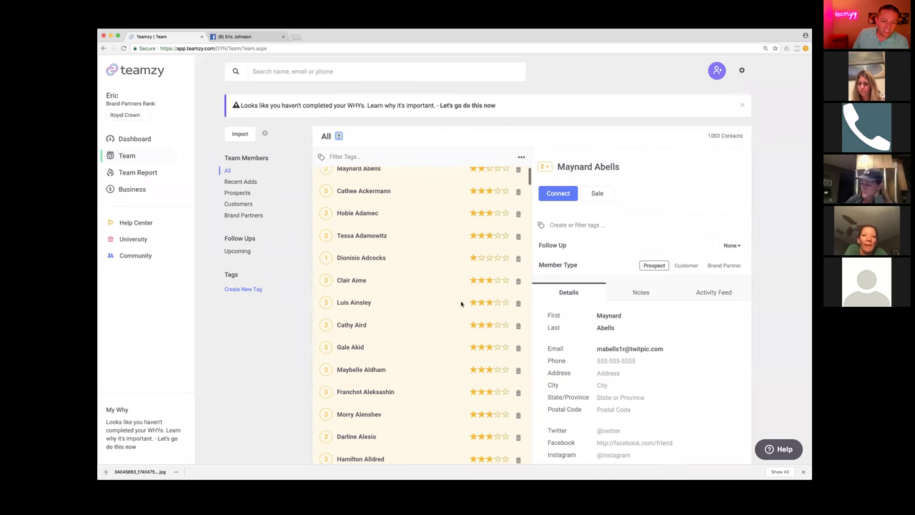
scroll(430, 300, "up", 1)
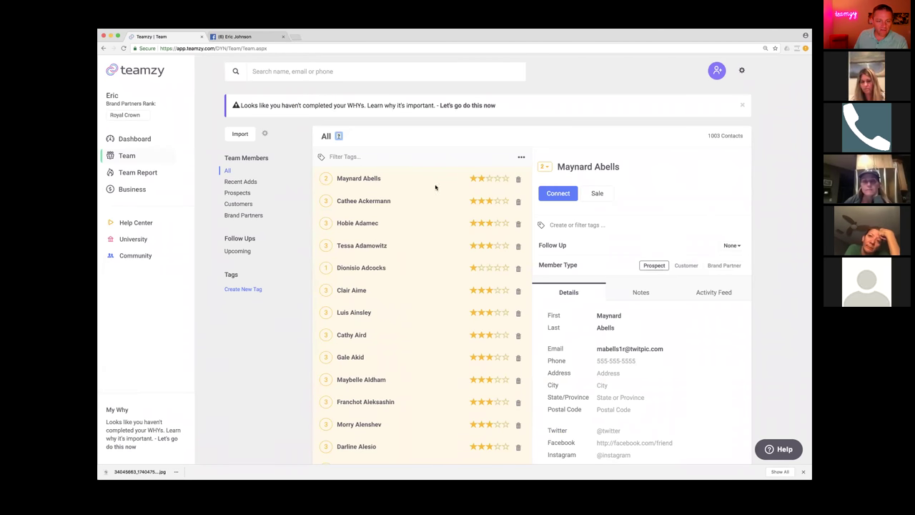
Open the Dashboard and review Today's Activities and the Power Hour prospects, including the explanations of the connect types
left_click(131, 143)
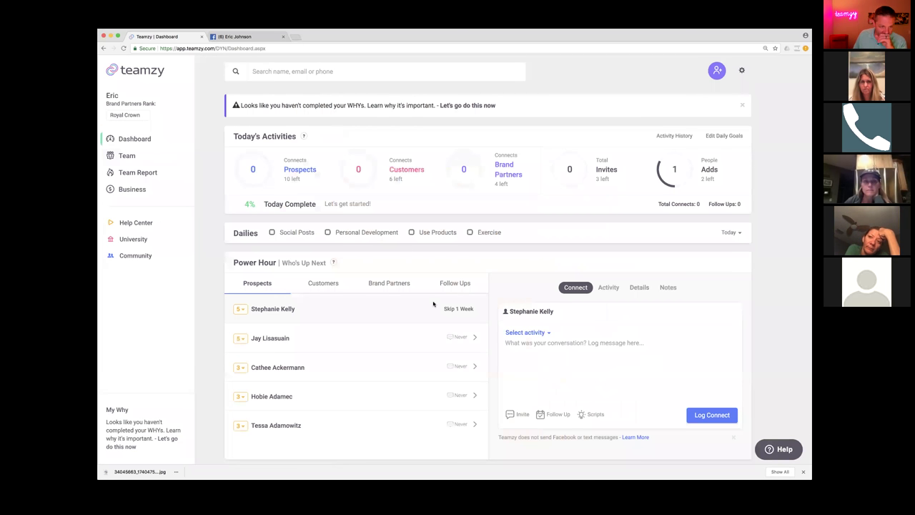
scroll(433, 304, "down", 1)
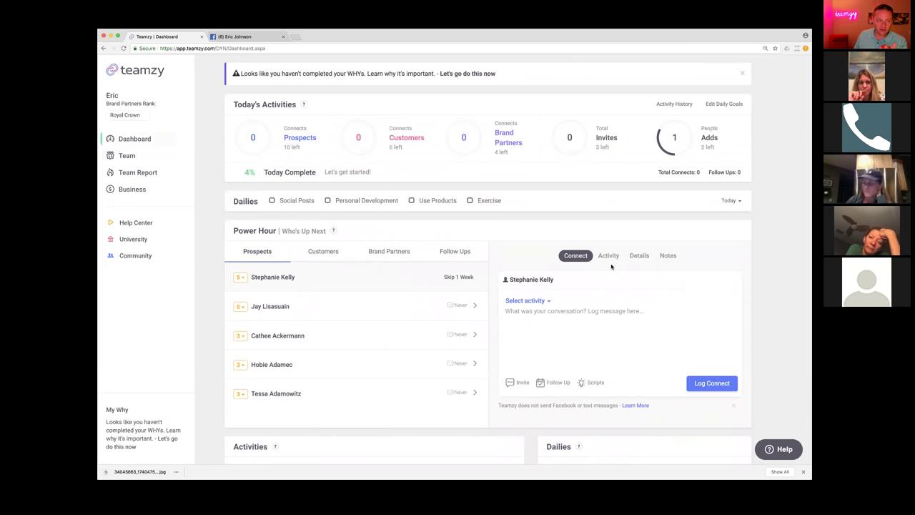
mouse_move(283, 147)
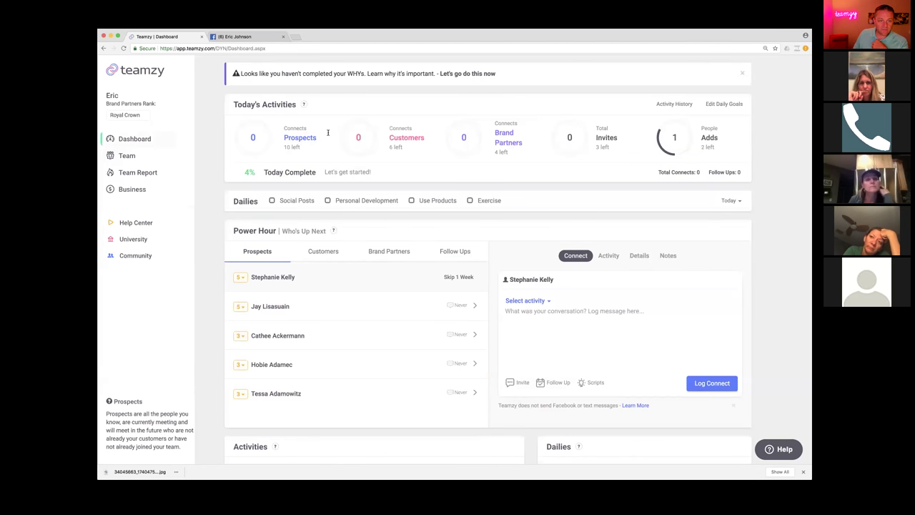
mouse_move(490, 146)
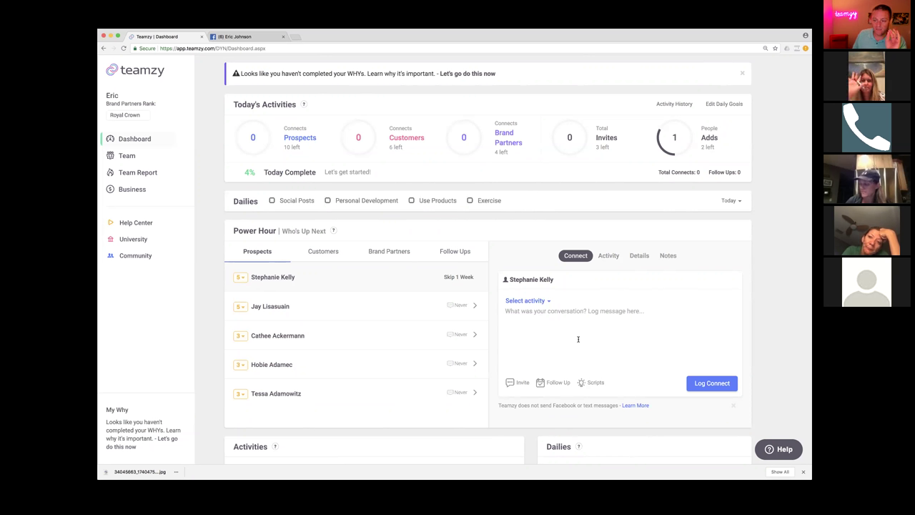
Copy the Connect 1 script from the Facebook script ideas and paste it into the first prospect's connect message
left_click(594, 383)
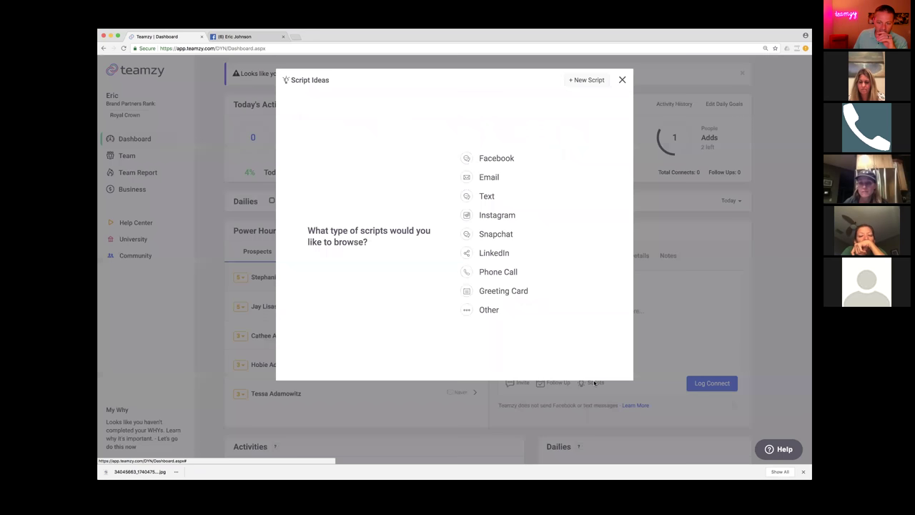
left_click(493, 159)
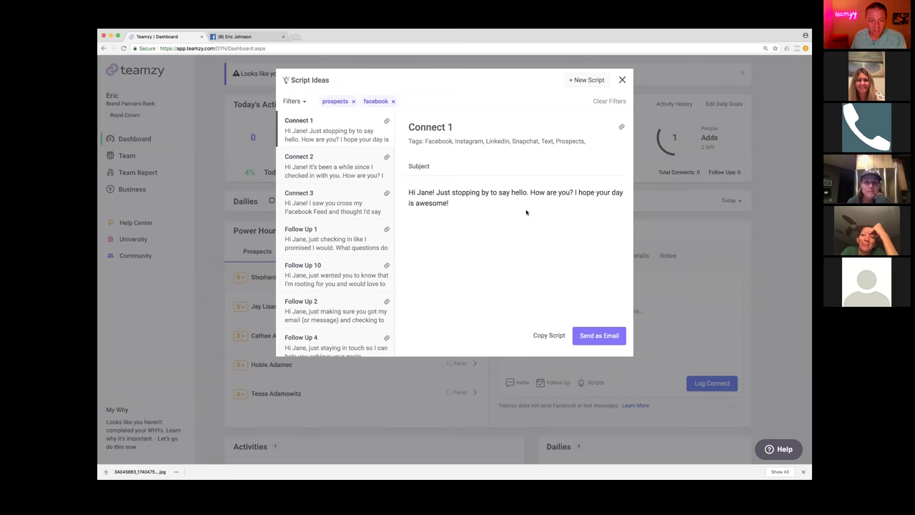
left_click(543, 335)
left_click(622, 80)
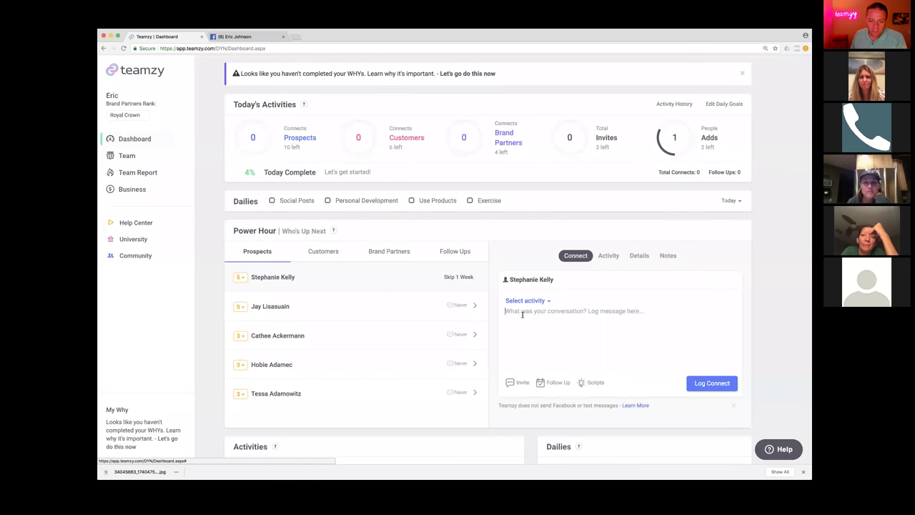
right_click(522, 315)
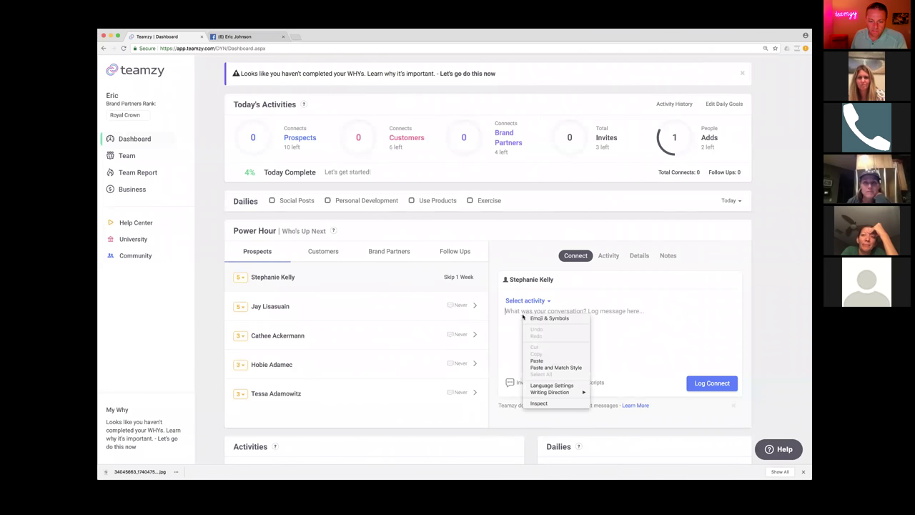
left_click(545, 363)
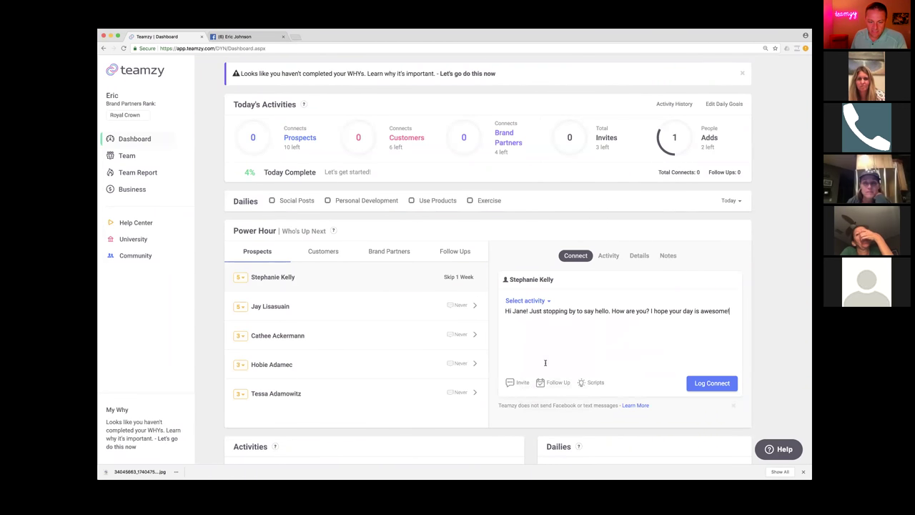
Replace the placeholder name in the greeting with the prospect's first name and add a smiley emoji at the end
left_click(525, 311)
key("BackSpace")
key("BackSpace")
key("BackSpace")
key("BackSpace")
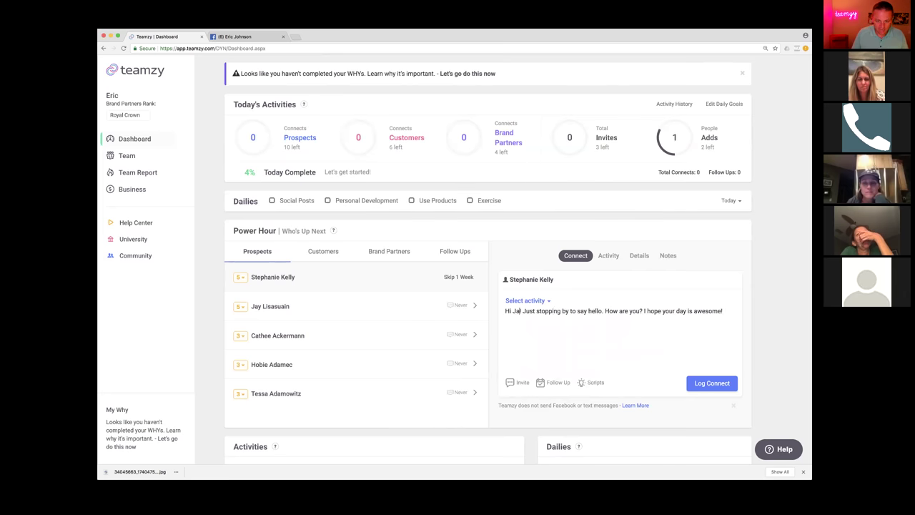
type("Stephanie!")
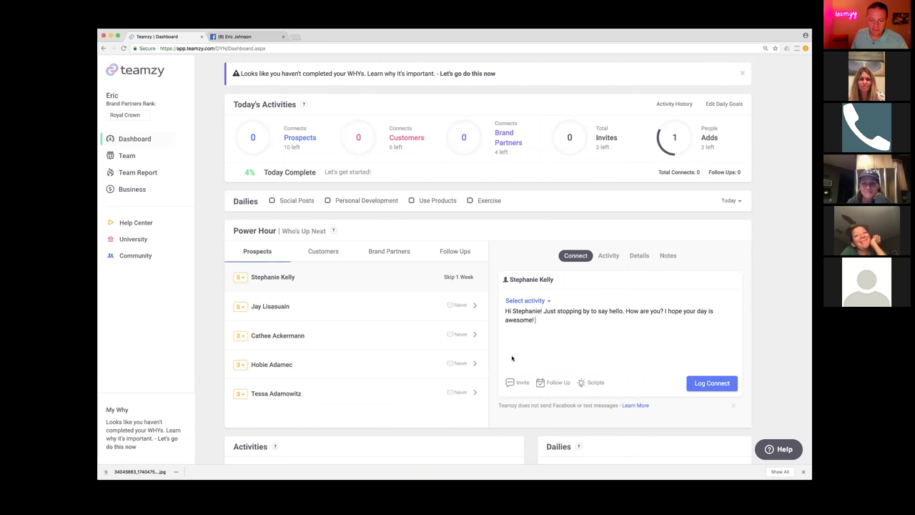
type("😀")
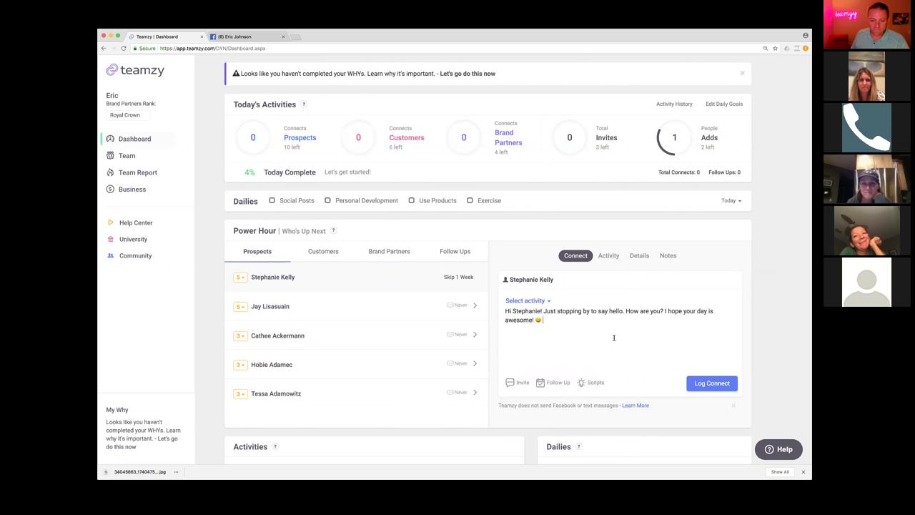
Copy the whole personalised message, switch to Facebook and search for the prospect by name
left_click_drag(504, 311, 545, 320)
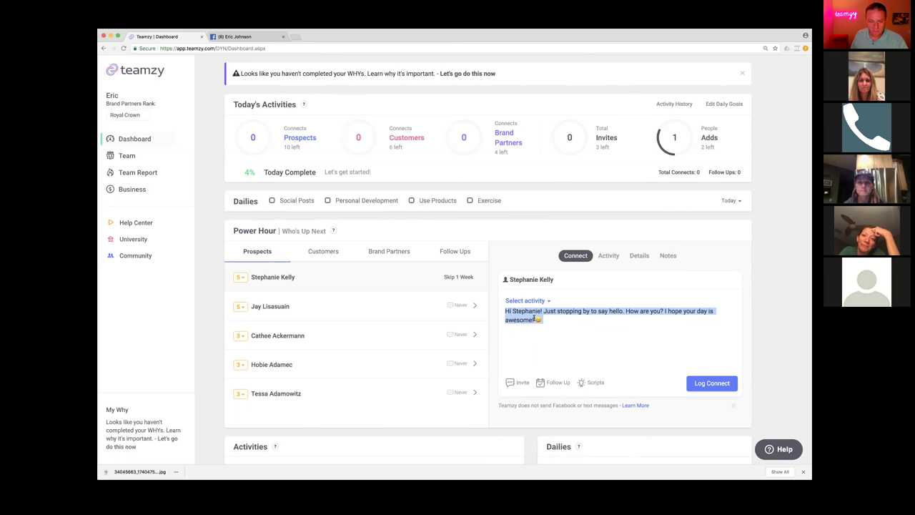
right_click(532, 316)
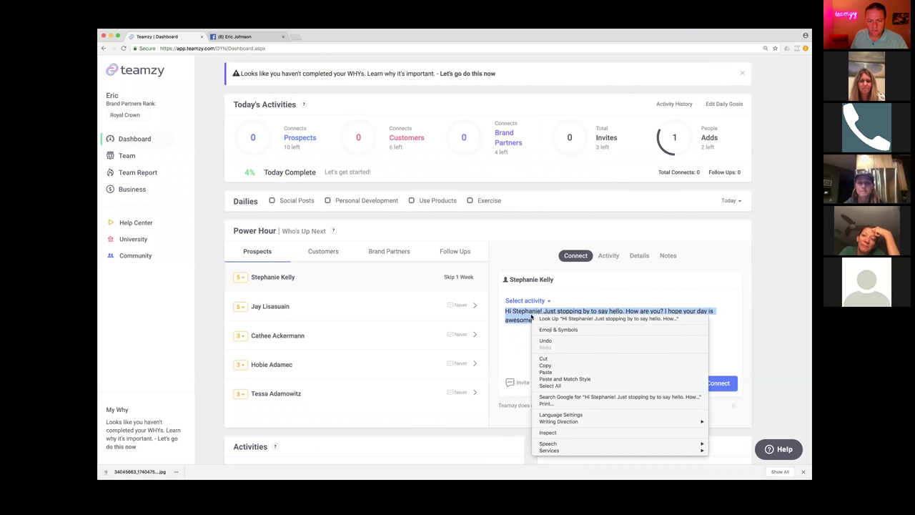
left_click(548, 367)
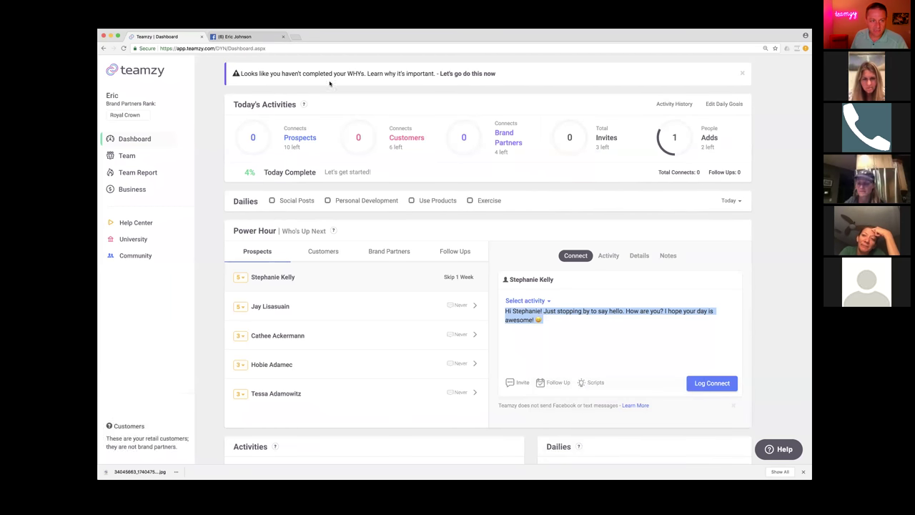
left_click(251, 39)
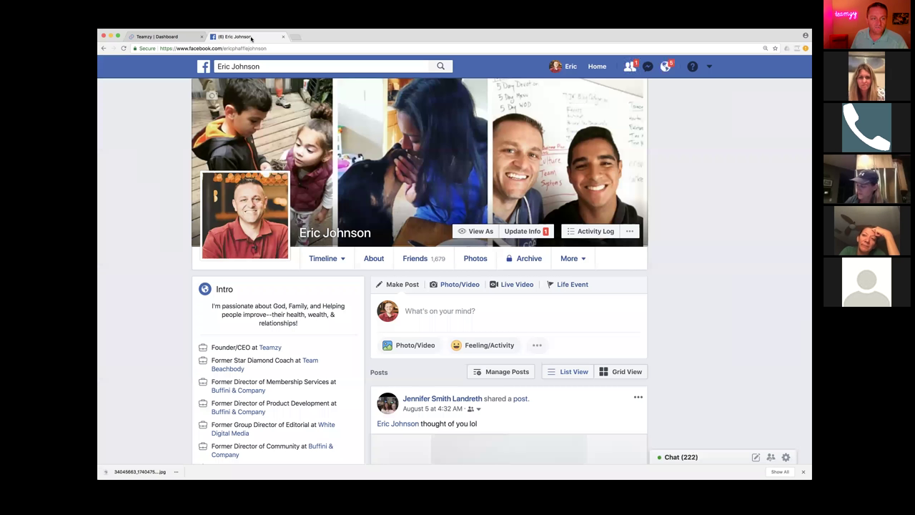
left_click(272, 68)
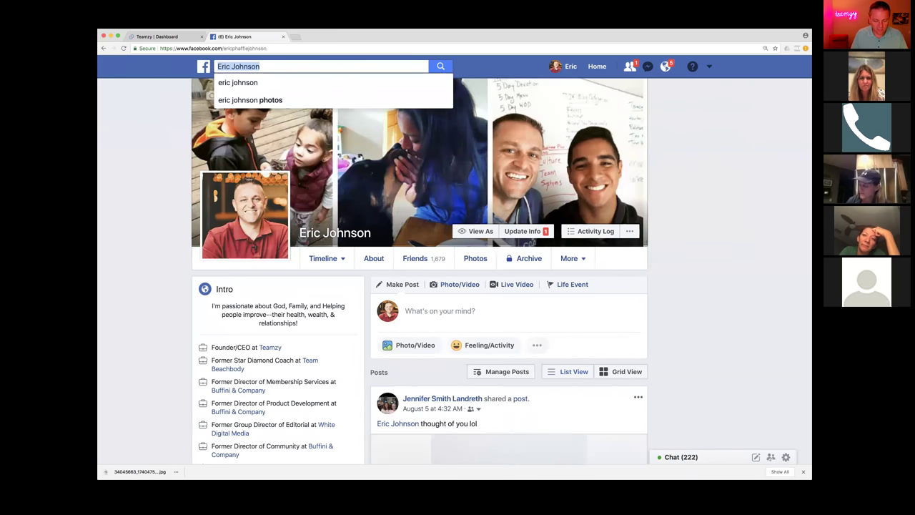
type("step")
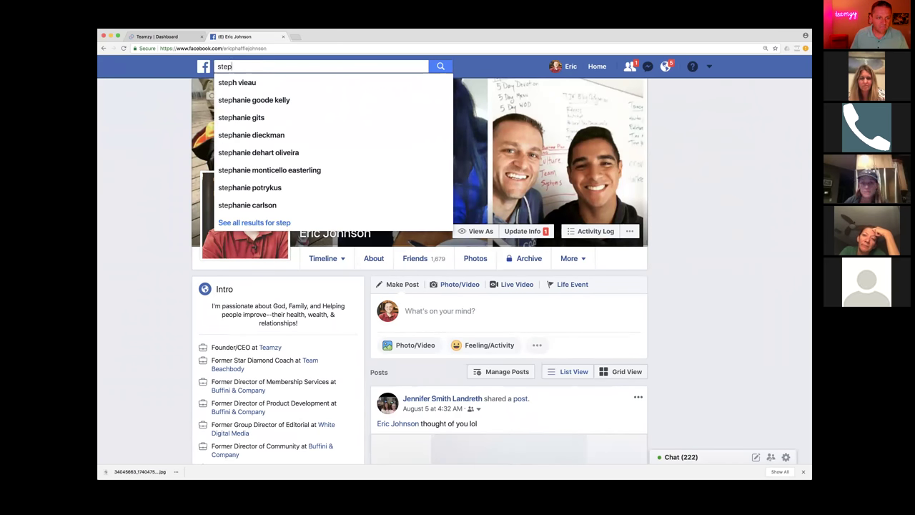
left_click(257, 100)
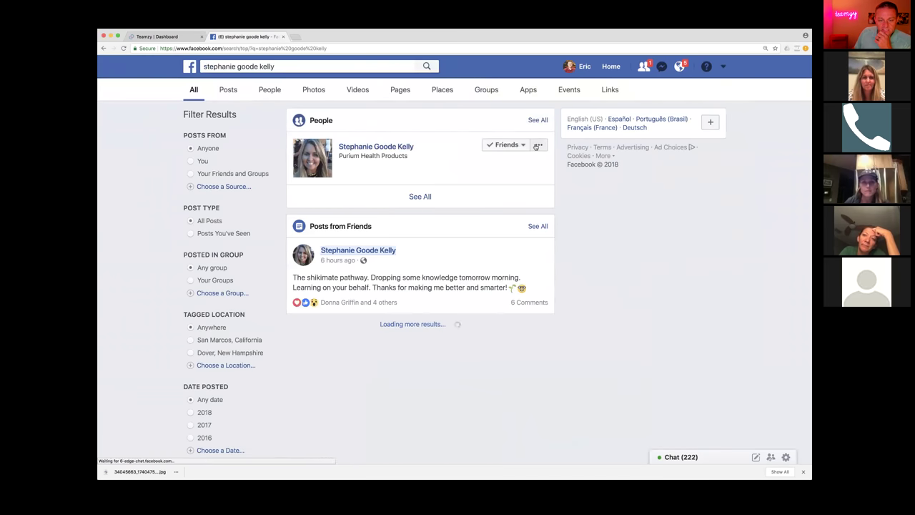
Start a new Facebook message to the prospect from the search results, paste the copied text and send it
left_click(538, 145)
left_click(527, 166)
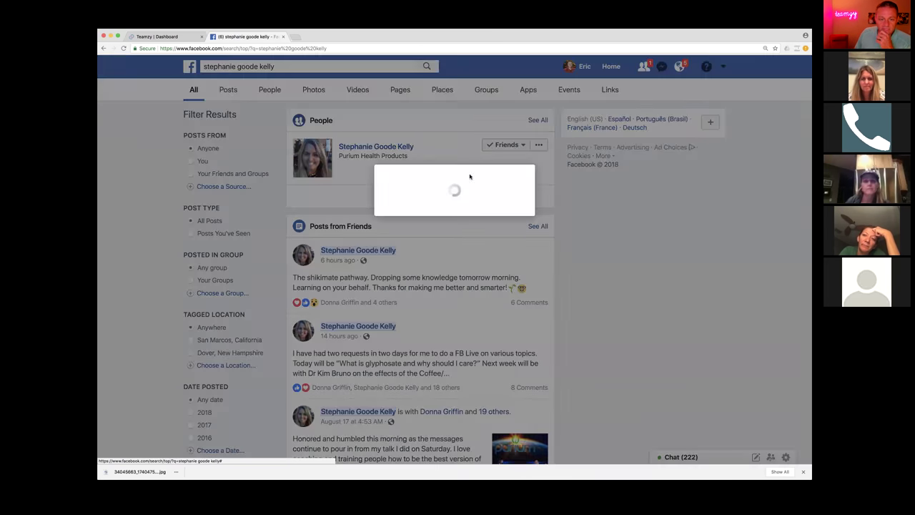
right_click(401, 201)
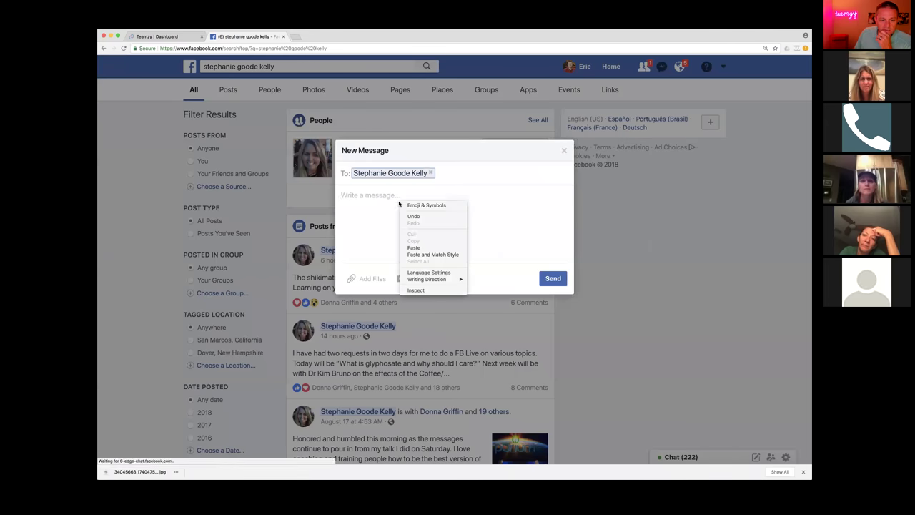
left_click(419, 248)
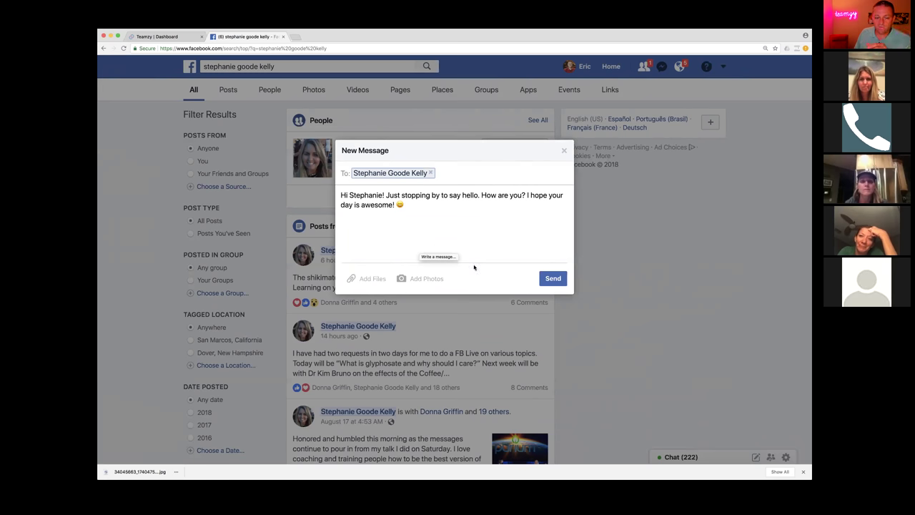
left_click(547, 278)
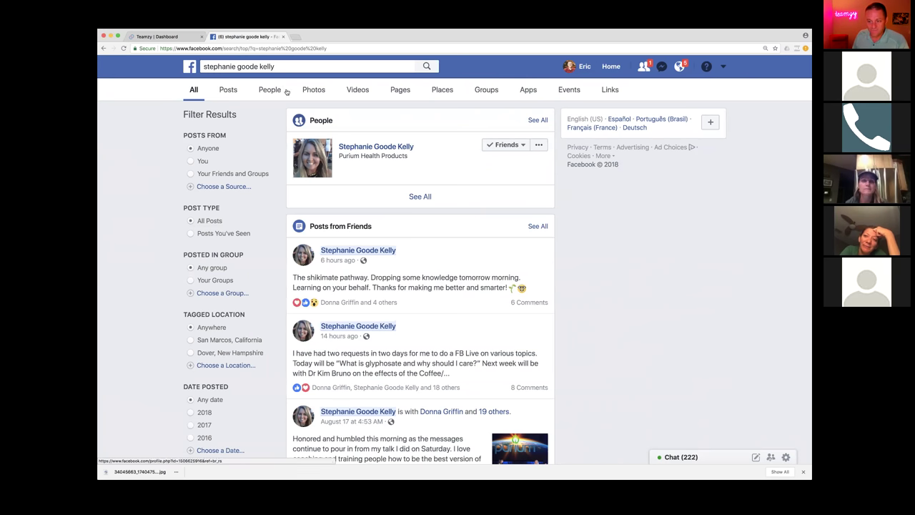
Switch back to Teamzy and set the prospect's connect activity type to Facebook Message
left_click(148, 36)
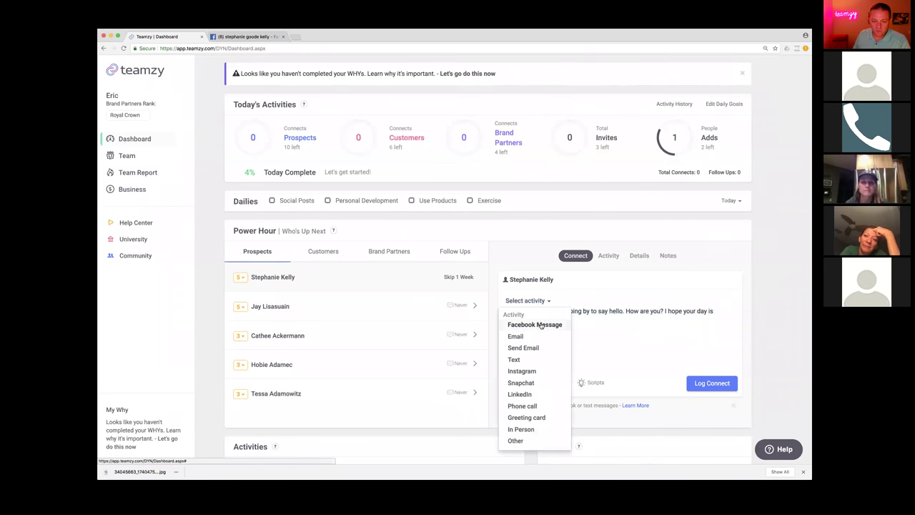
left_click(540, 324)
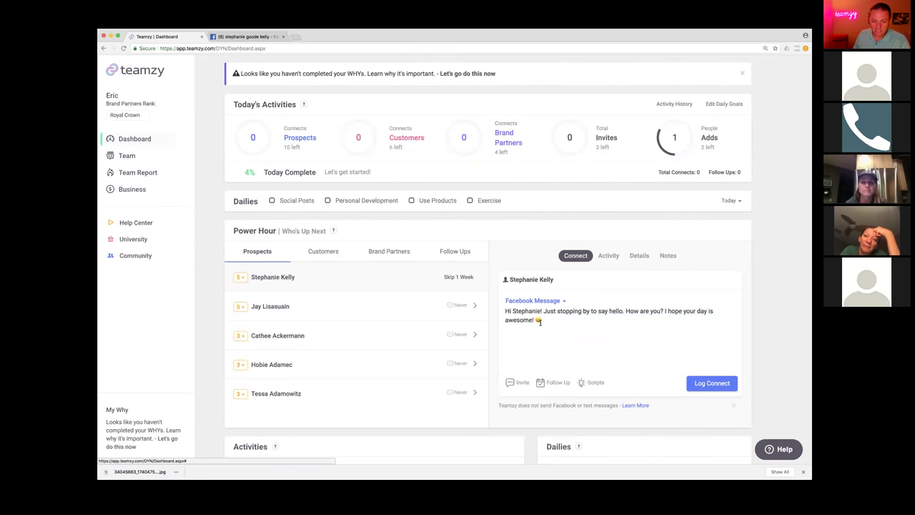
Log the current prospect's connect and paste the copied message for the next prospect, replacing the greeting name with that prospect's first name
left_click(706, 385)
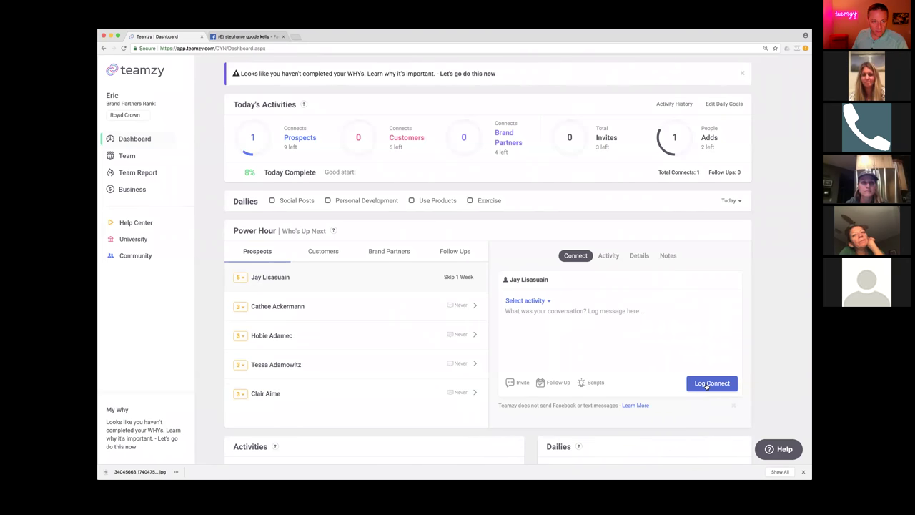
mouse_move(253, 140)
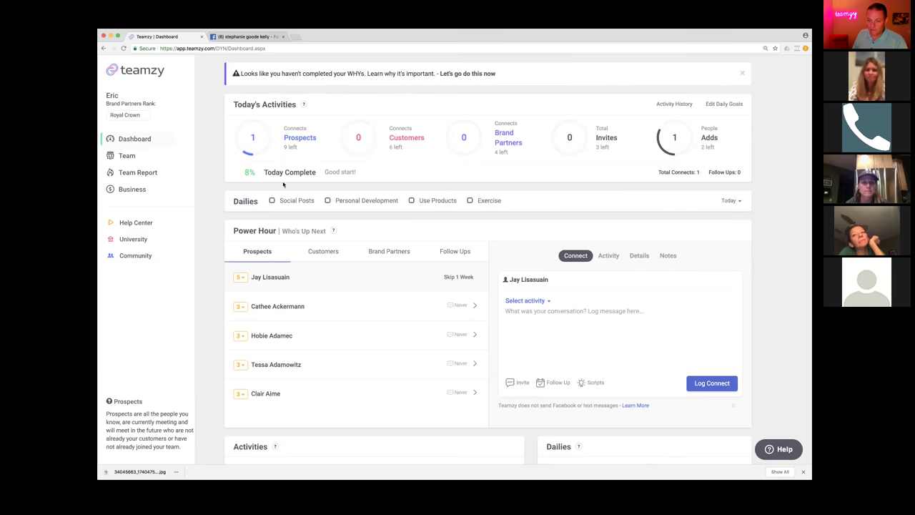
right_click(528, 313)
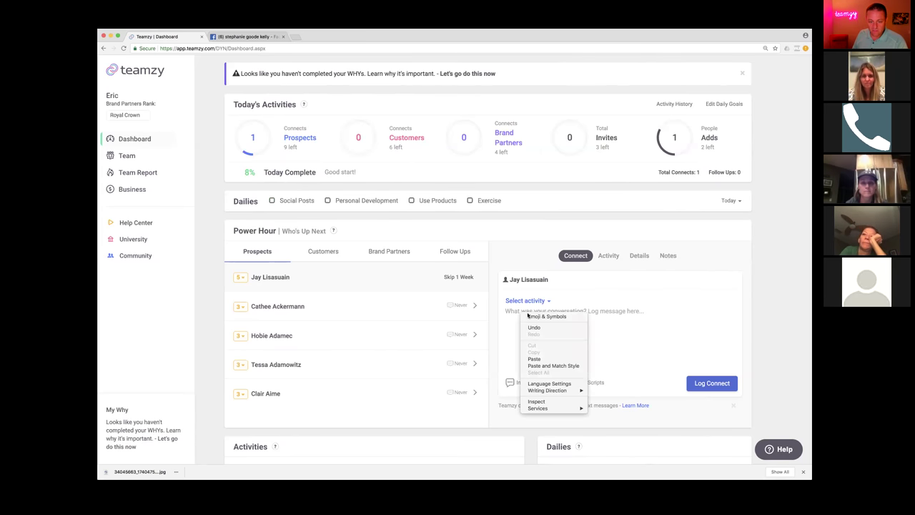
left_click(535, 359)
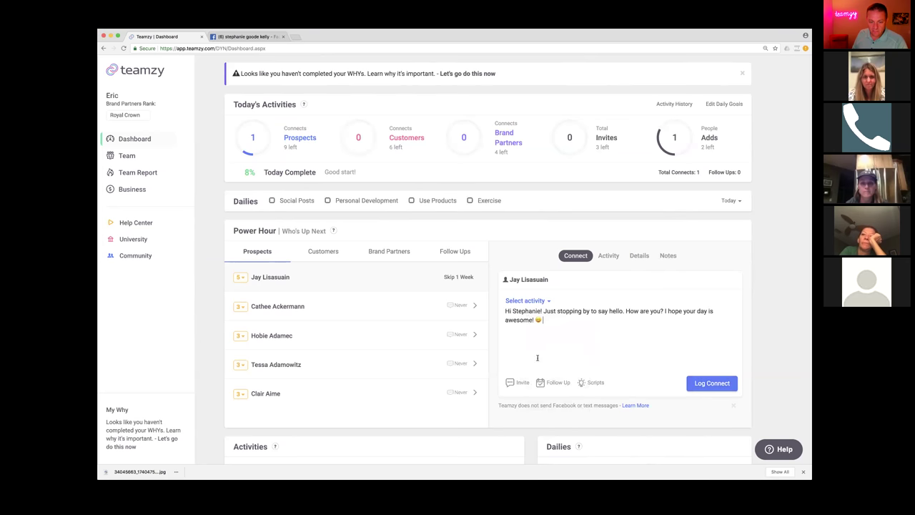
double_click(541, 312)
type("Jay!")
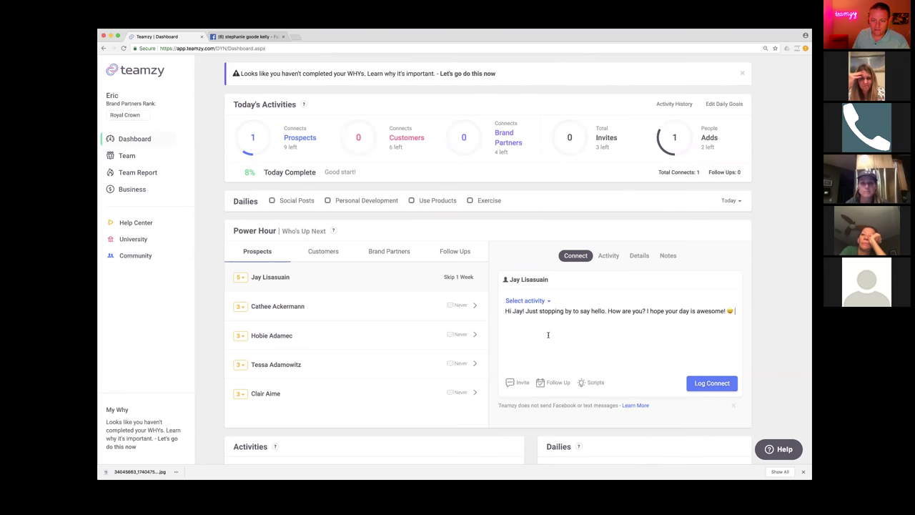
Copy the full message for this second prospect, switch to Facebook and search for them by name
left_click_drag(504, 311, 631, 322)
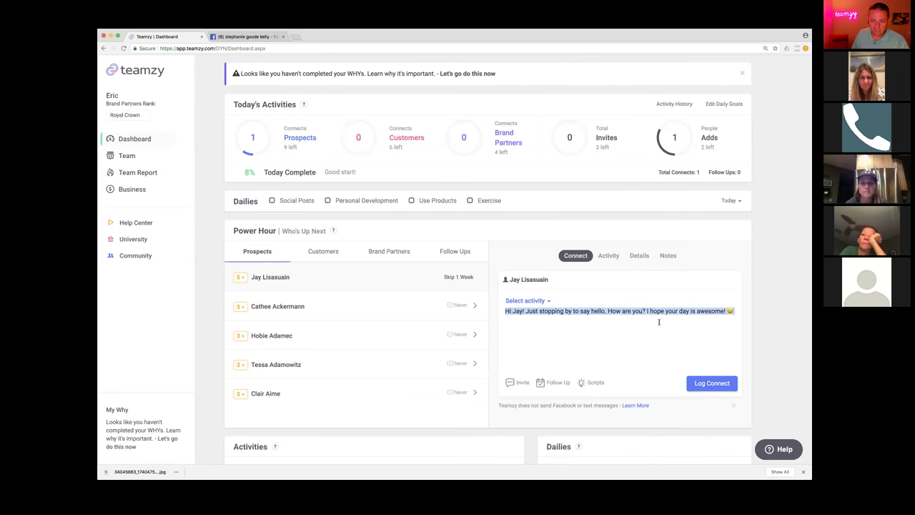
right_click(638, 312)
left_click(660, 365)
left_click(247, 36)
left_click(281, 66)
type("jay")
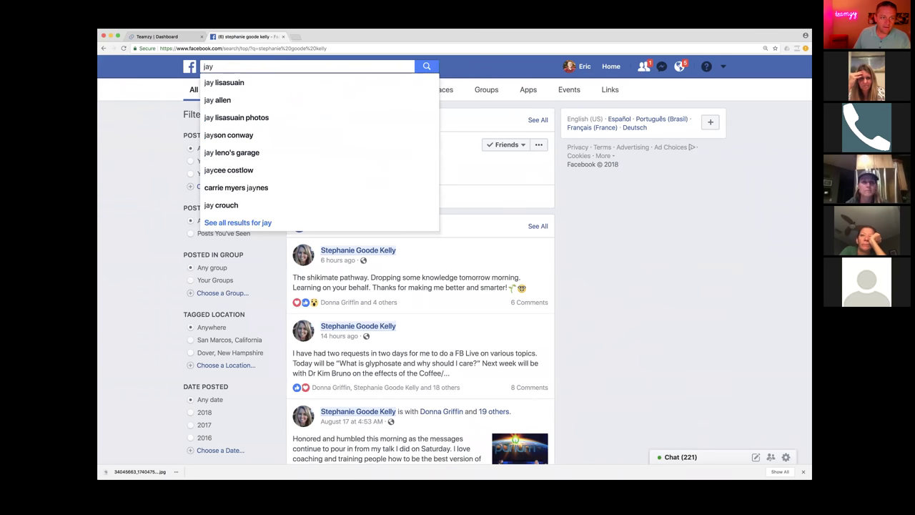
left_click(284, 83)
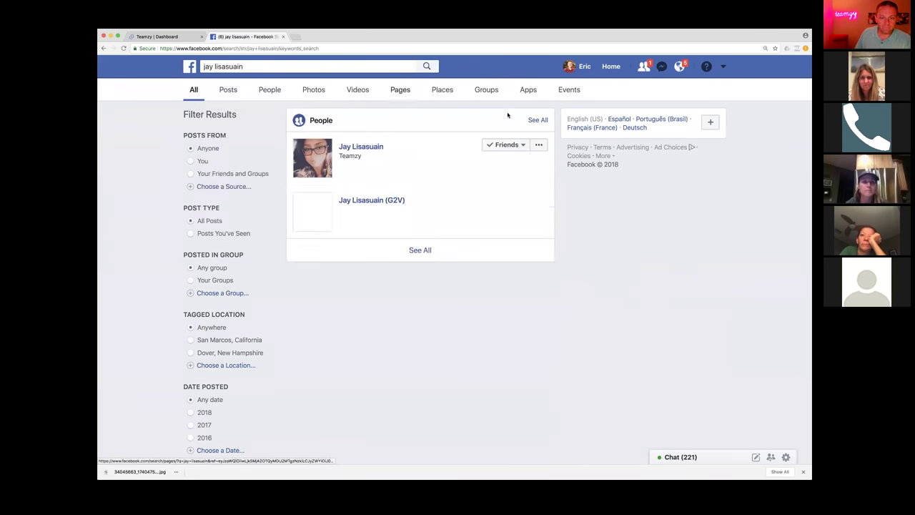
Open a new Facebook message to the matching friend in the people results, paste the copied greeting and send it
left_click(539, 146)
left_click(522, 166)
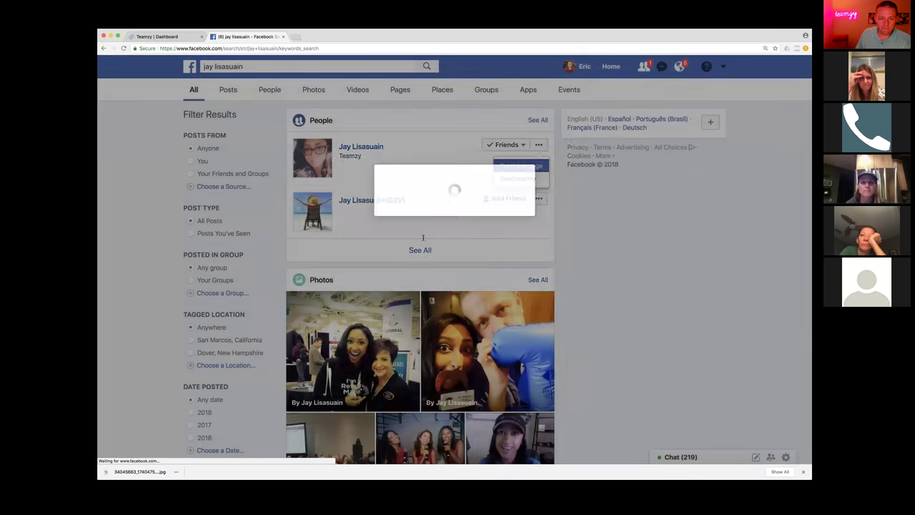
right_click(374, 195)
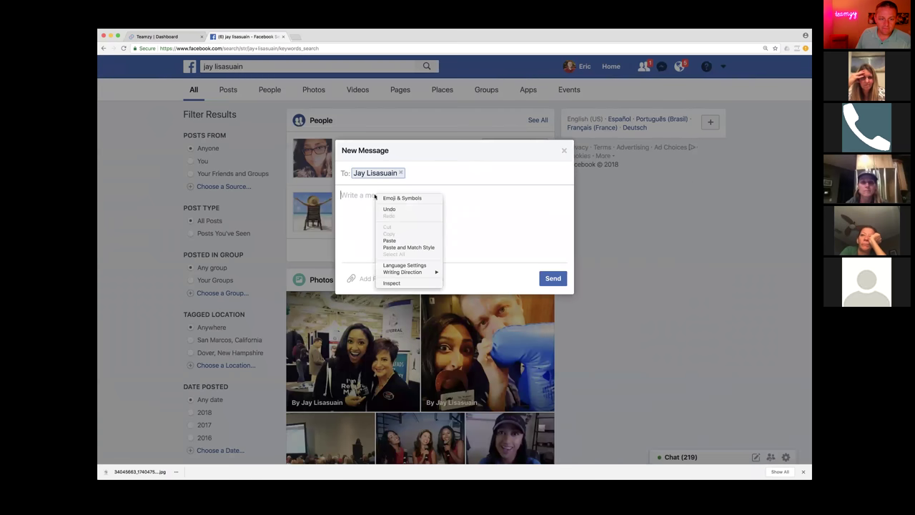
left_click(392, 240)
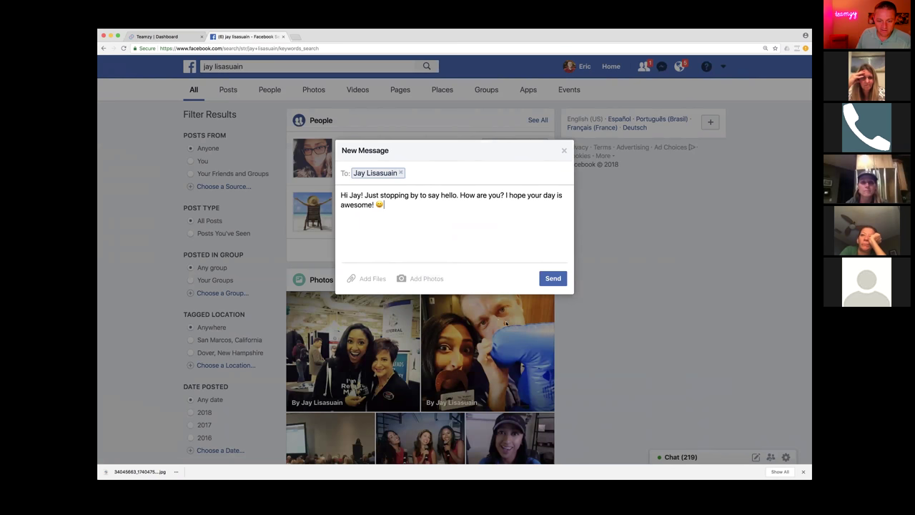
left_click(554, 278)
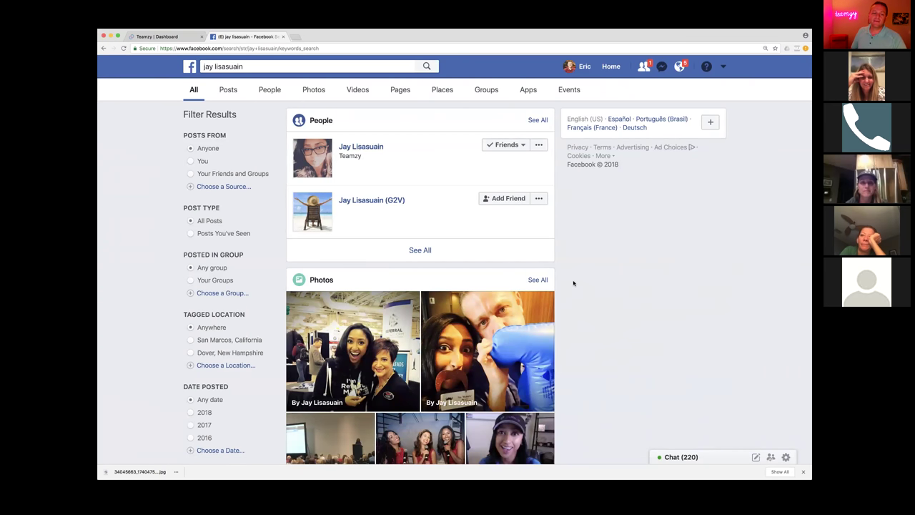
mouse_move(368, 146)
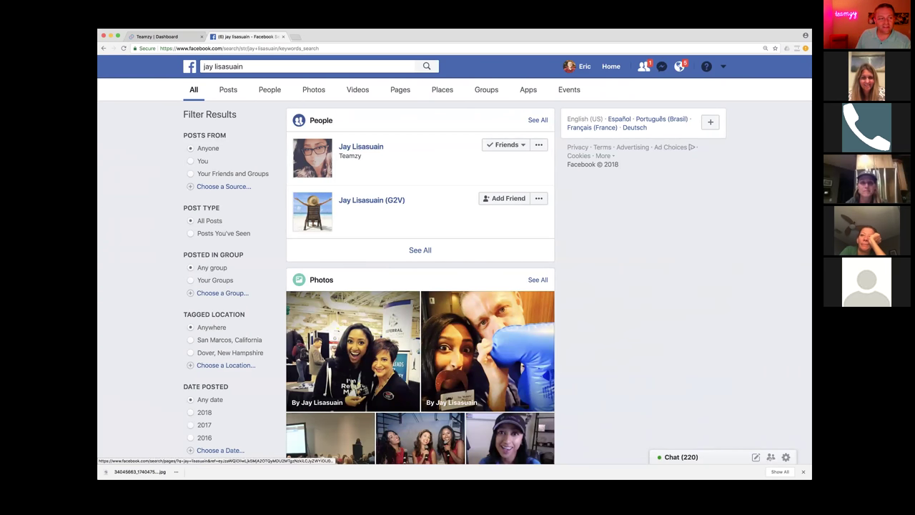
Switch back to Teamzy, set the second prospect's activity type to Facebook Message and log the connect
left_click(150, 37)
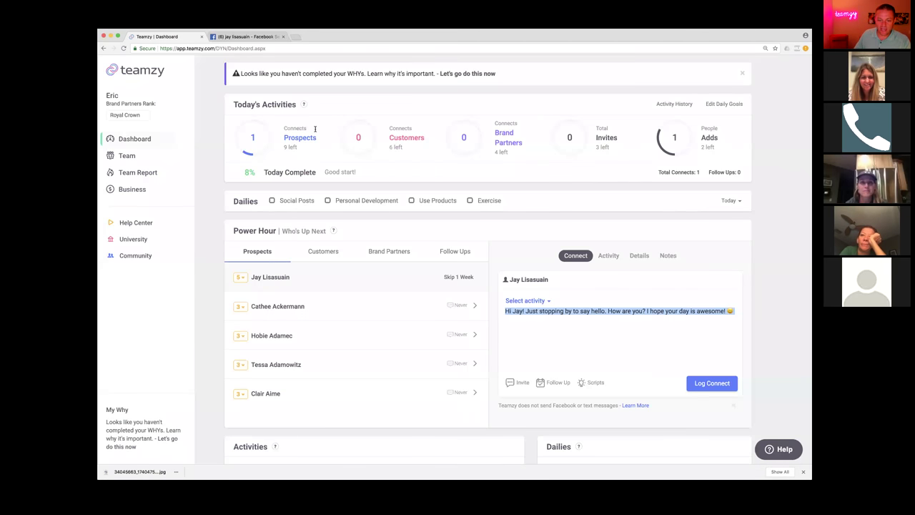
left_click(539, 301)
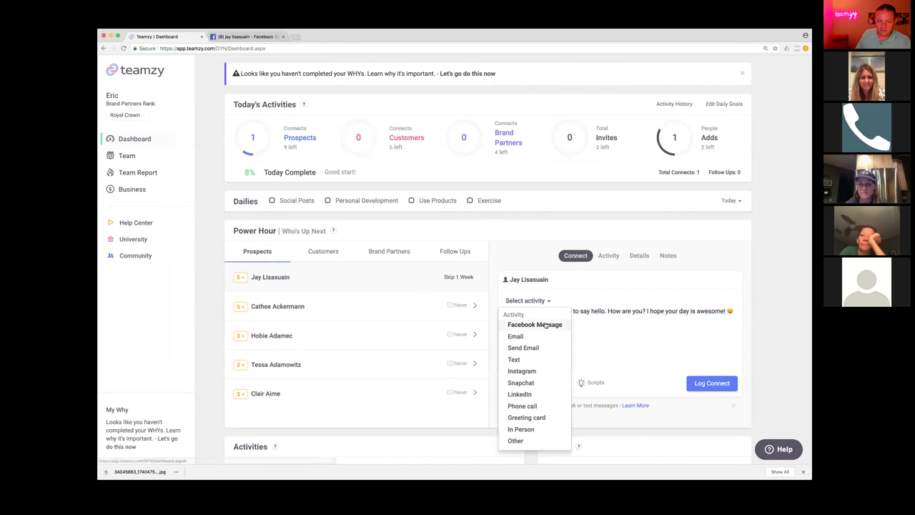
left_click(535, 325)
left_click(712, 385)
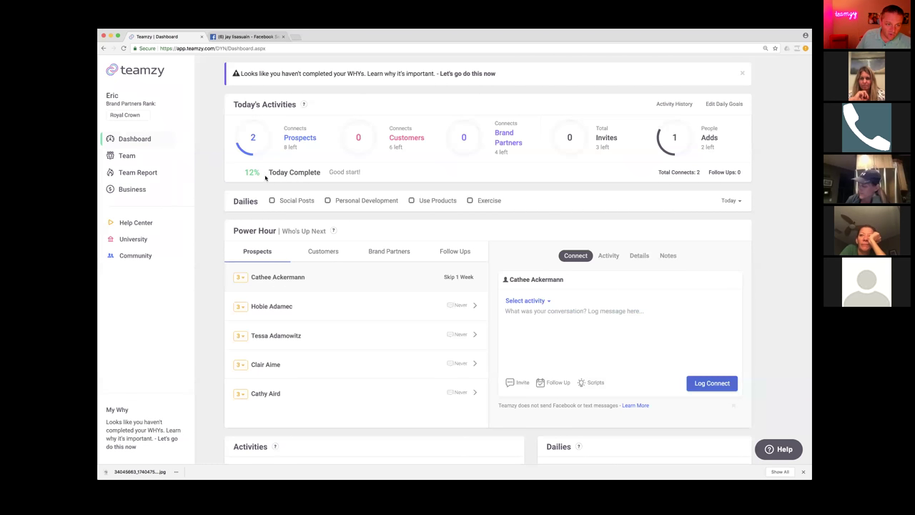
Show the Power Hour customers, browse the Facebook script ideas and copy the "Connect with a Customer" script
left_click(323, 256)
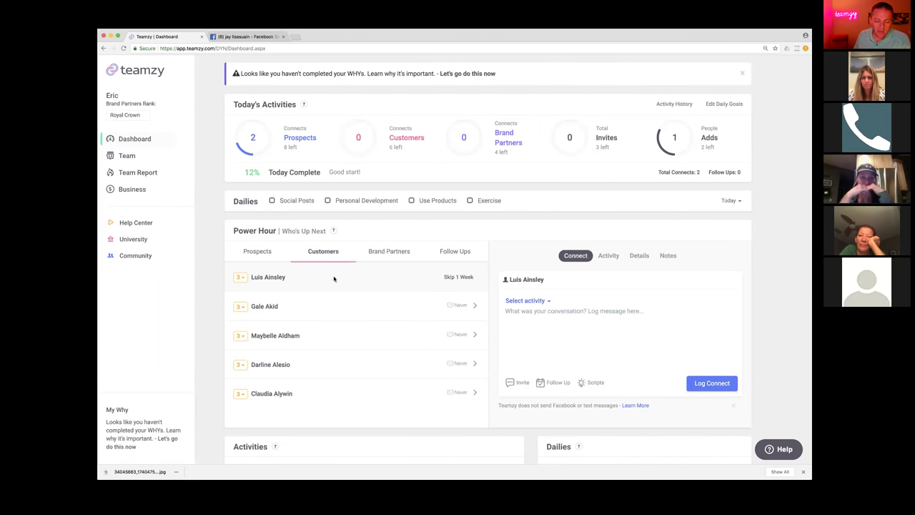
left_click(592, 383)
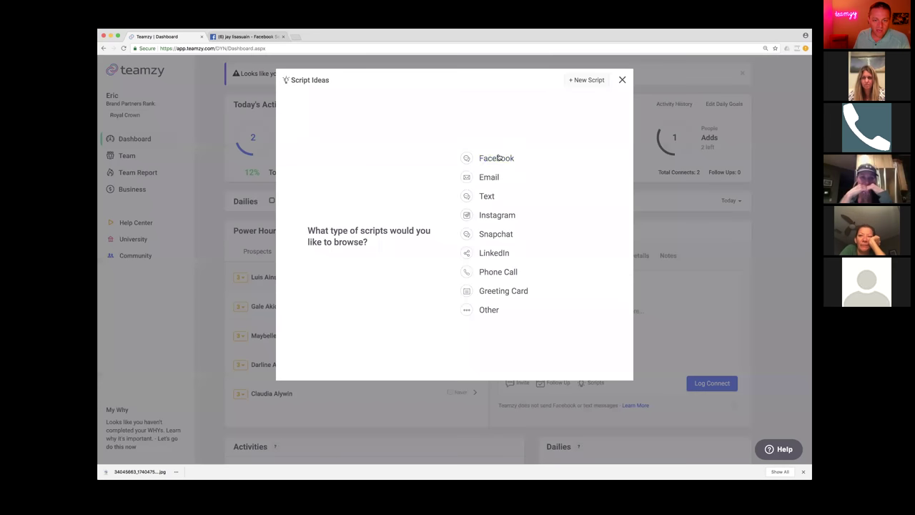
left_click(484, 158)
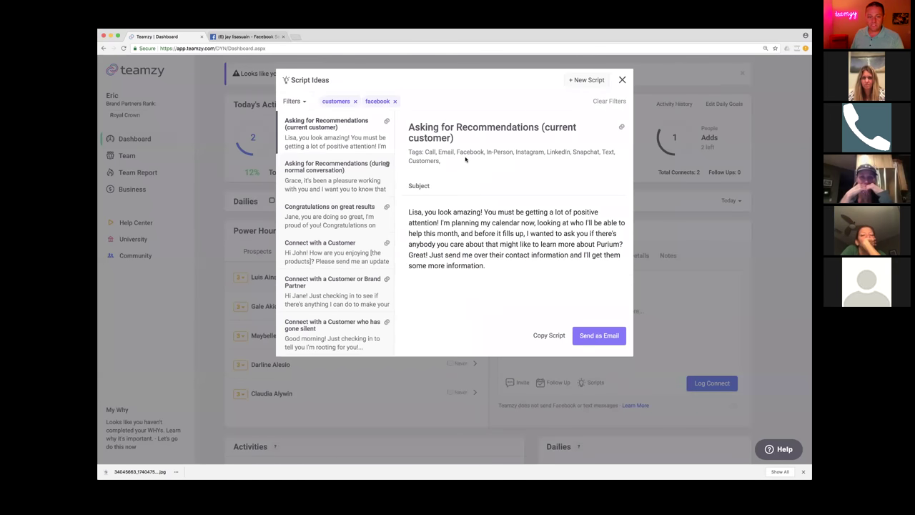
left_click(336, 221)
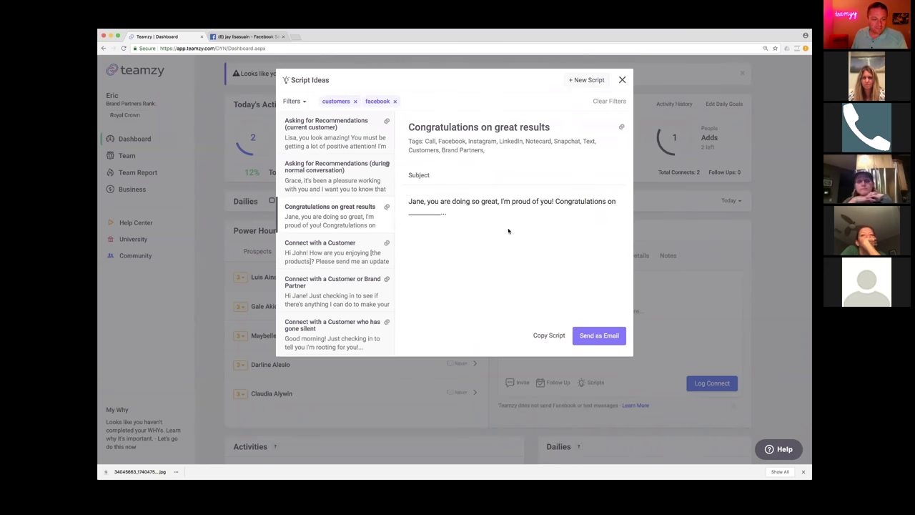
left_click(329, 247)
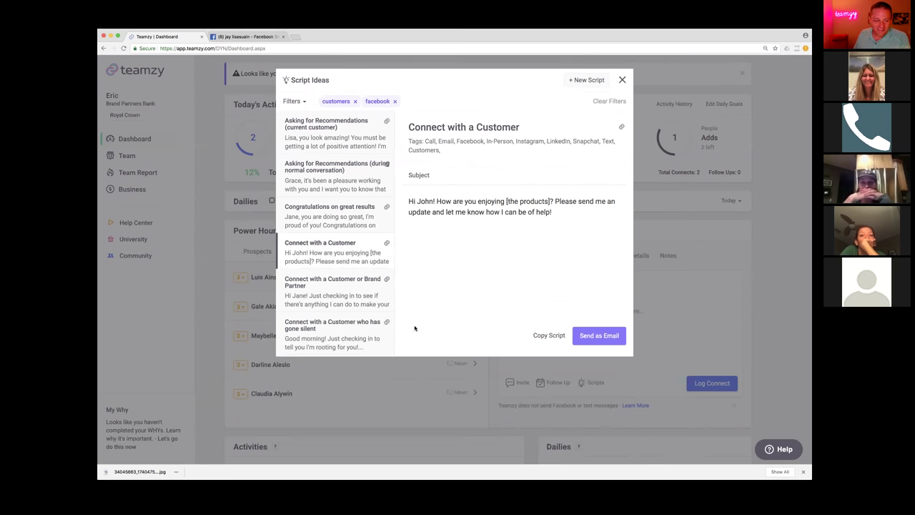
left_click(548, 335)
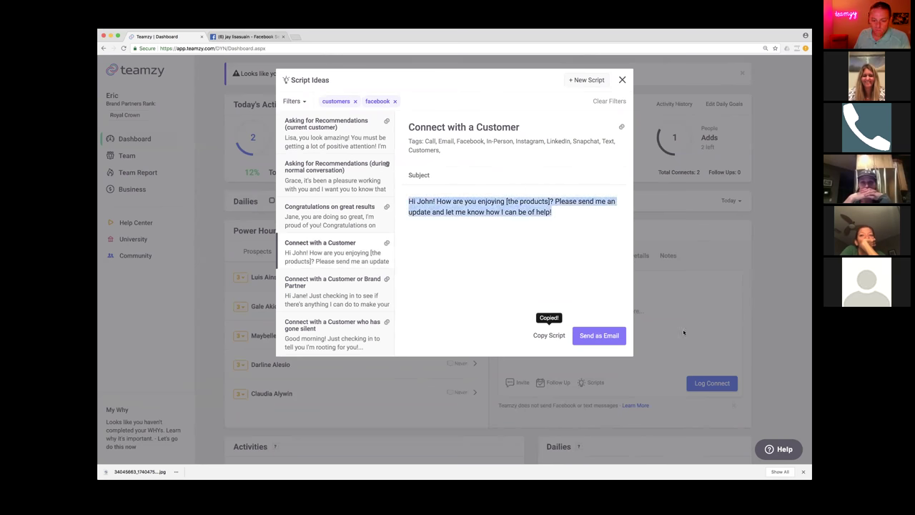
Paste the script into the first customer's connect message, using the customer's first name in the greeting and "CBD oil" instead of "[the products]"
right_click(523, 320)
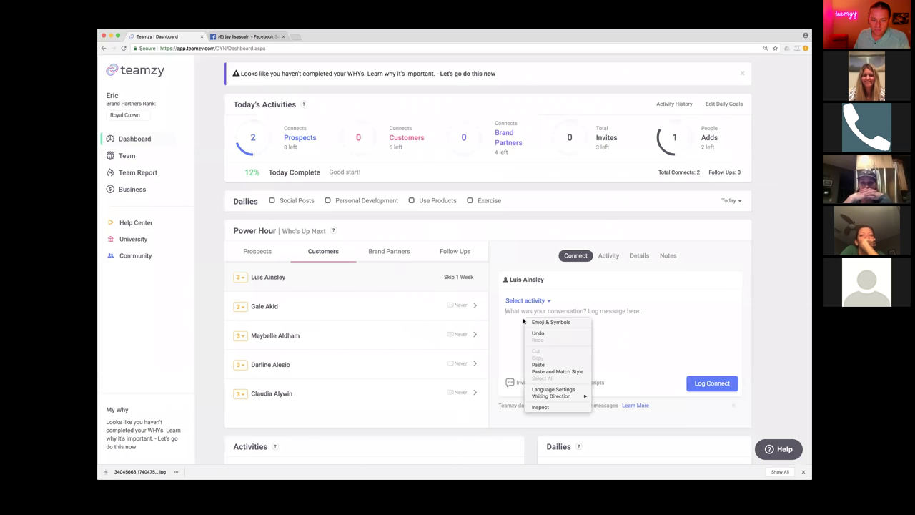
left_click(540, 364)
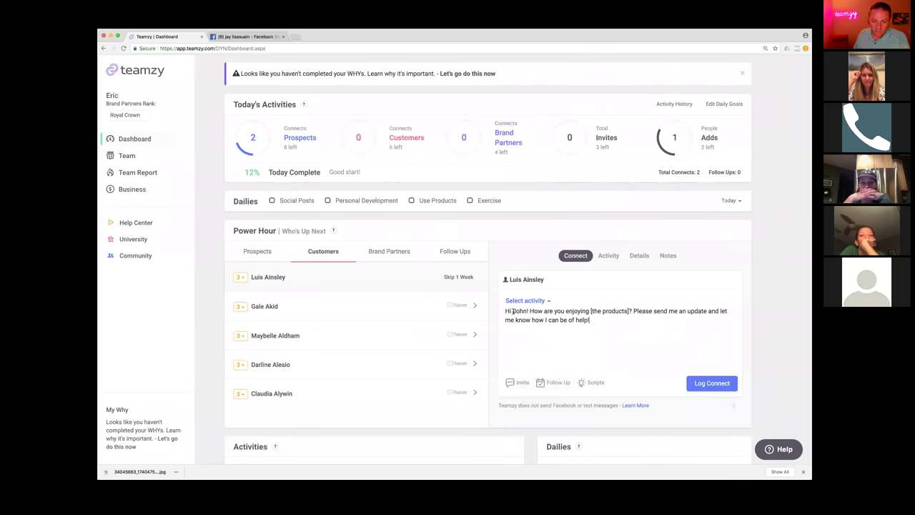
double_click(514, 311)
type("Luis")
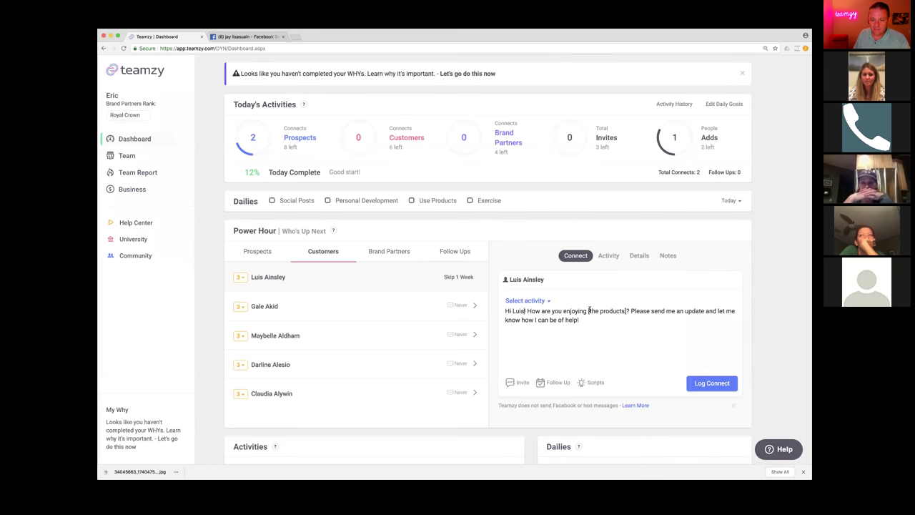
left_click_drag(588, 311, 626, 311)
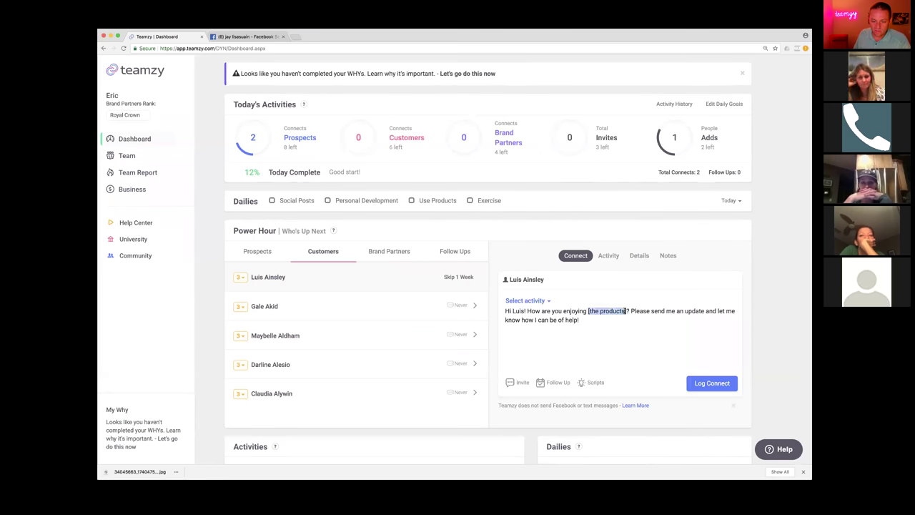
type("CBD oil")
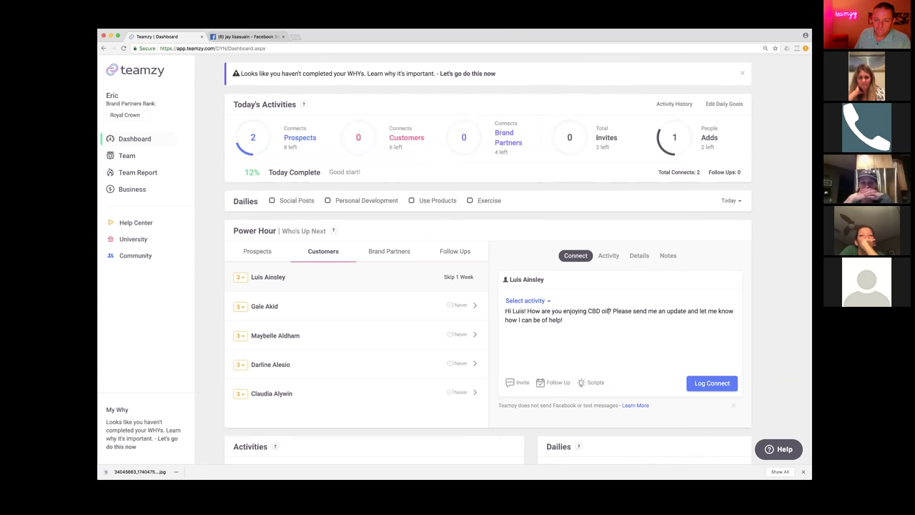
Log the customer's connect as a Facebook Message and show the Brand Partners list in Power Hour
left_click(535, 300)
left_click(537, 323)
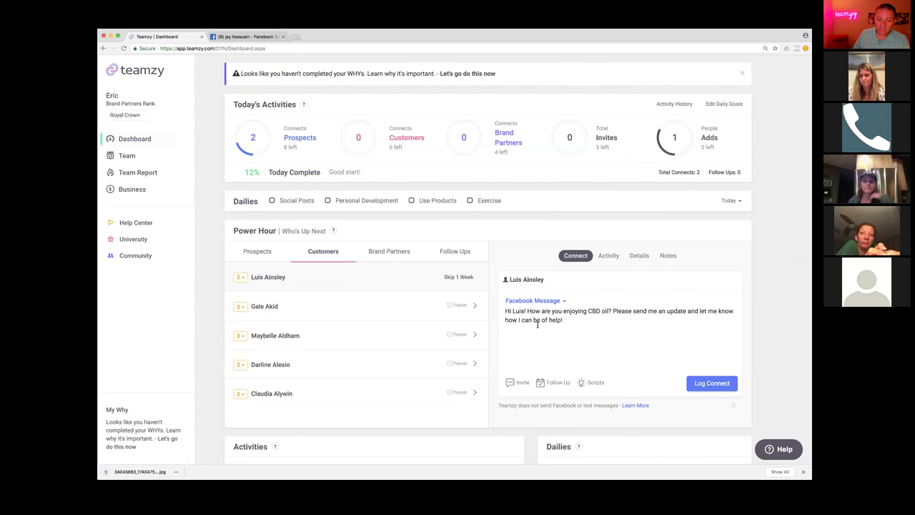
left_click(707, 384)
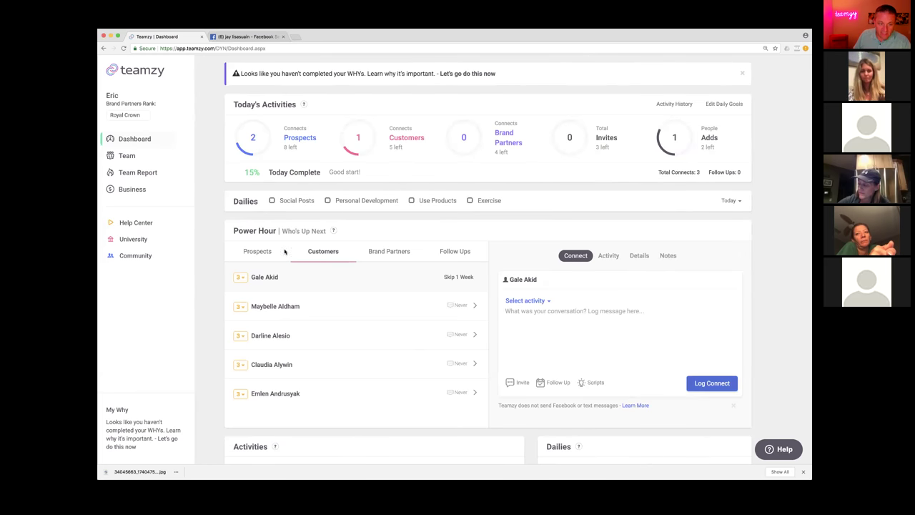
left_click(403, 253)
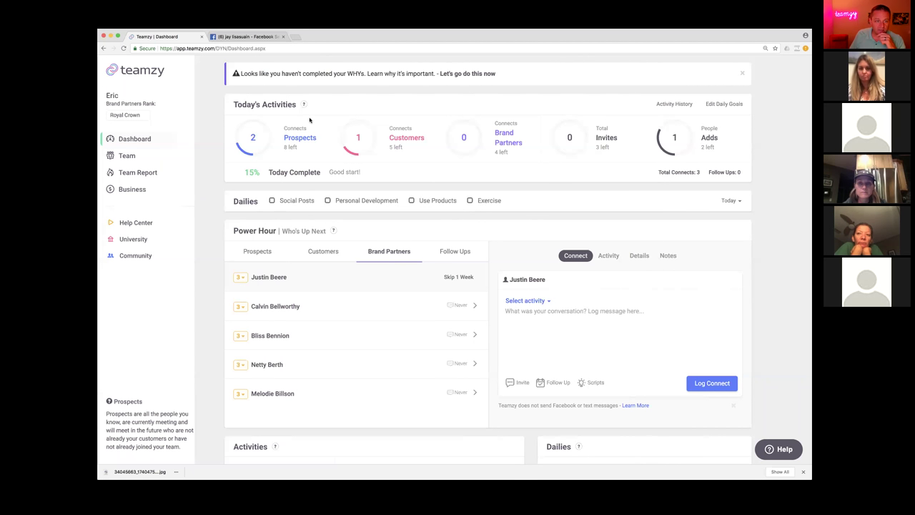
Search the team for the first prospect by first name, open their record and bring up the connect form
scroll(415, 286, "up", 1)
left_click(291, 80)
type("steph")
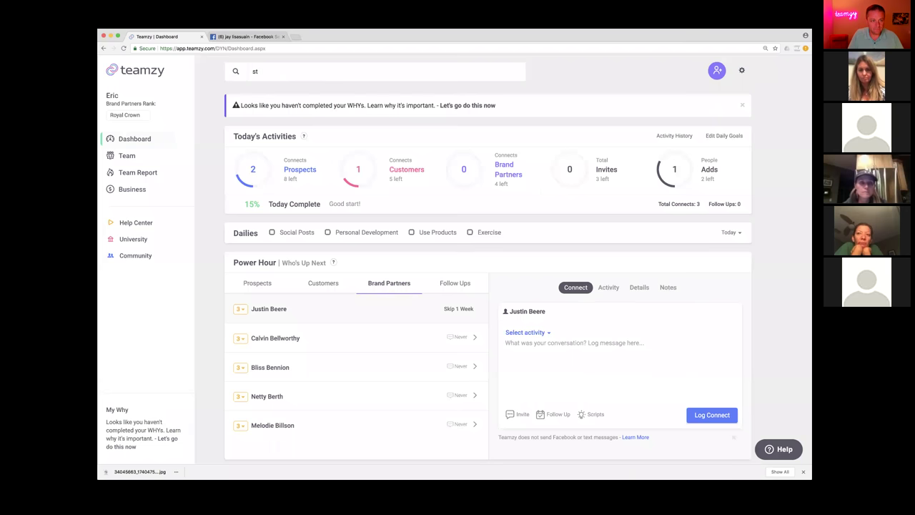
left_click(289, 91)
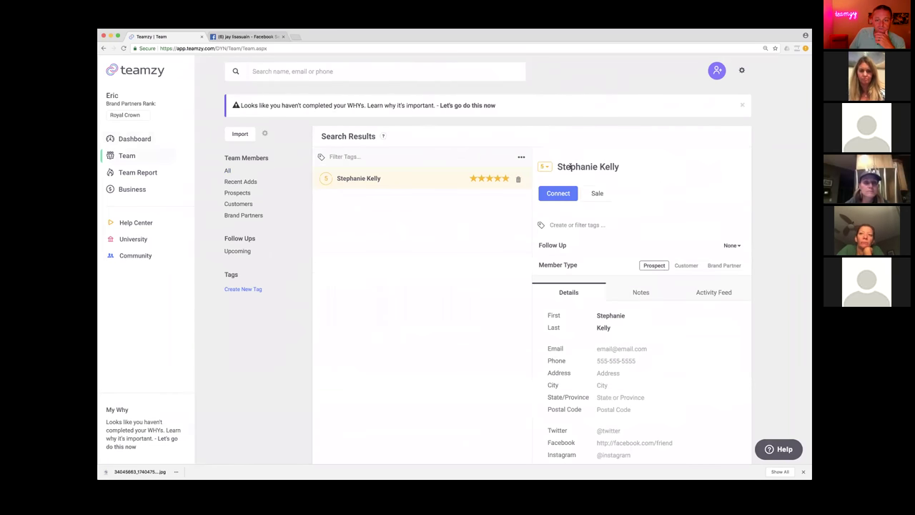
left_click(562, 195)
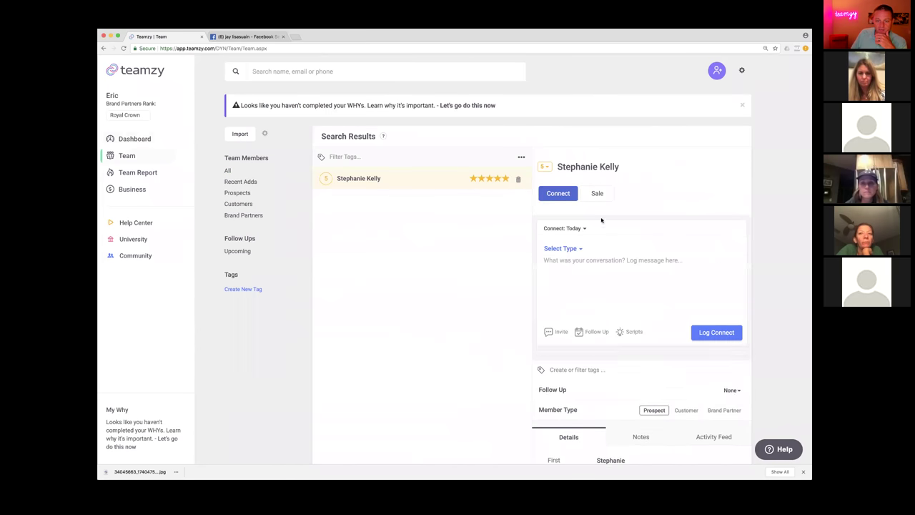
scroll(629, 261, "down", 1)
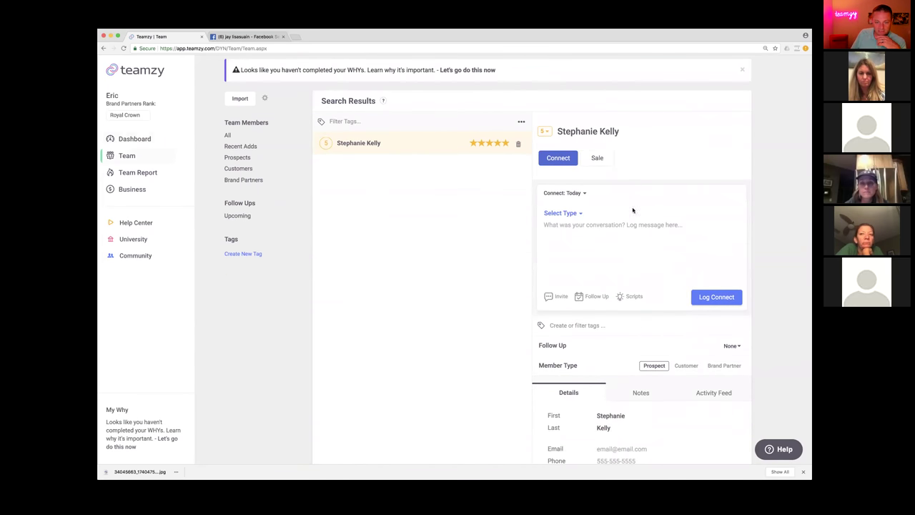
scroll(649, 266, "down", 1)
scroll(649, 270, "down", 1)
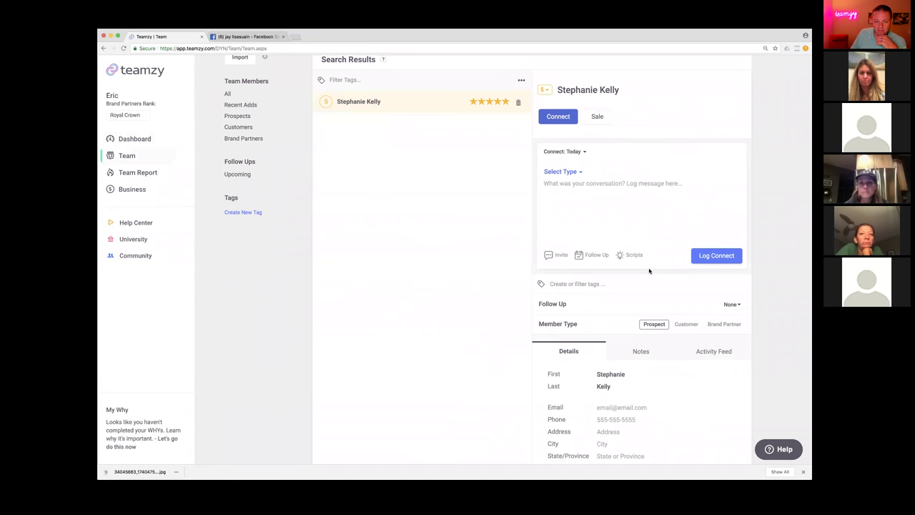
Log a Facebook Message connect for the prospect with the FB Live Stream invite and the message "Livestream link"
left_click(548, 255)
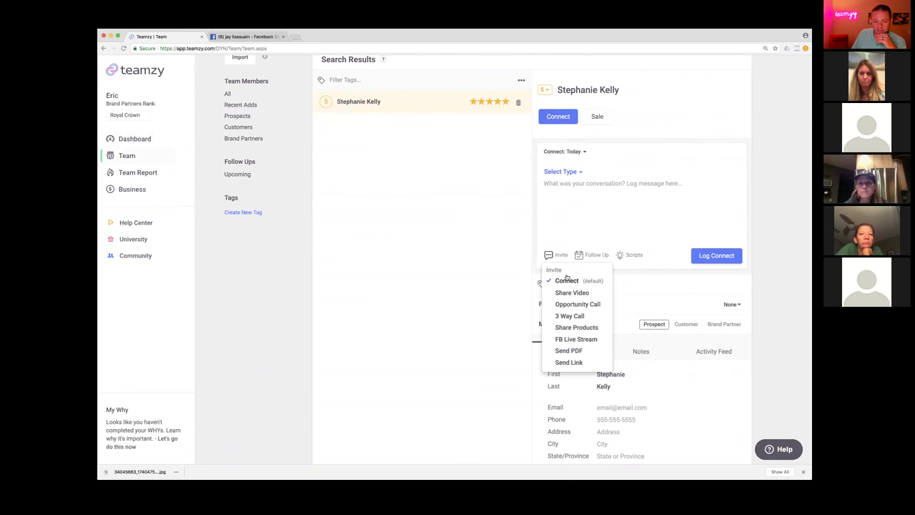
left_click(568, 341)
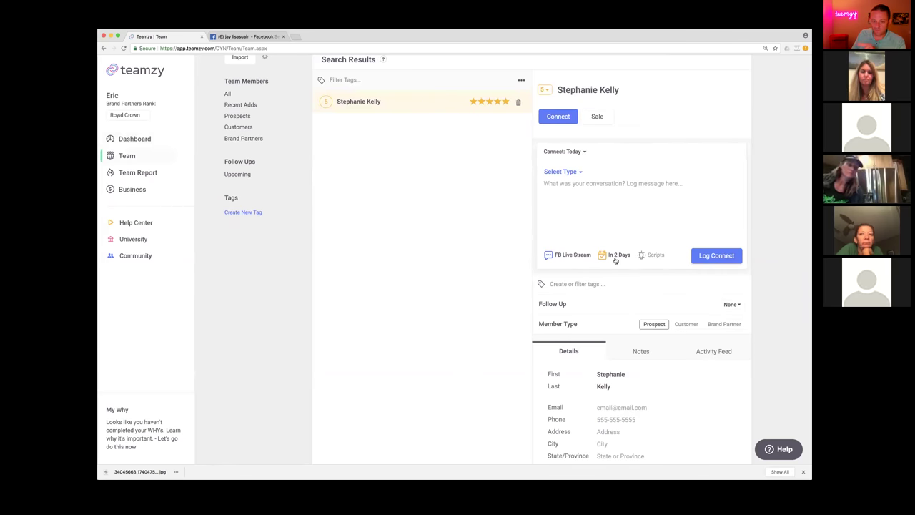
left_click(568, 173)
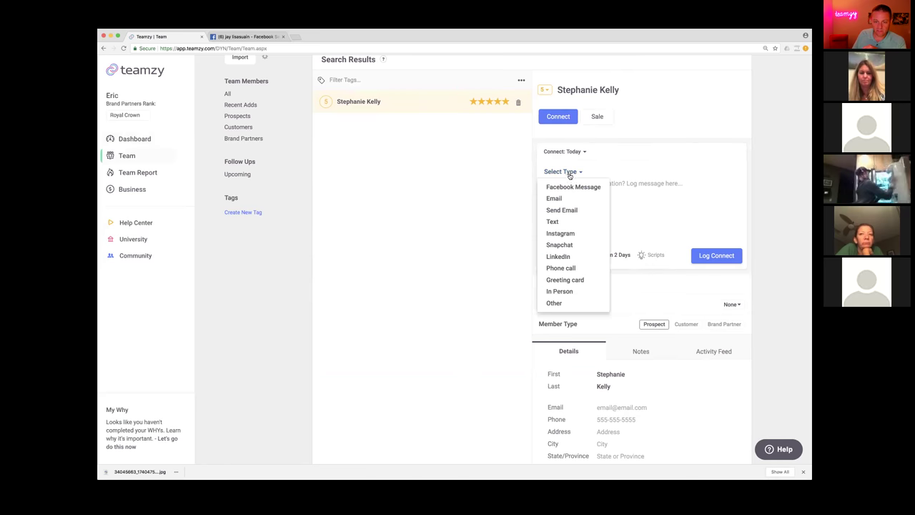
left_click(576, 189)
left_click(584, 193)
type("Livestream link")
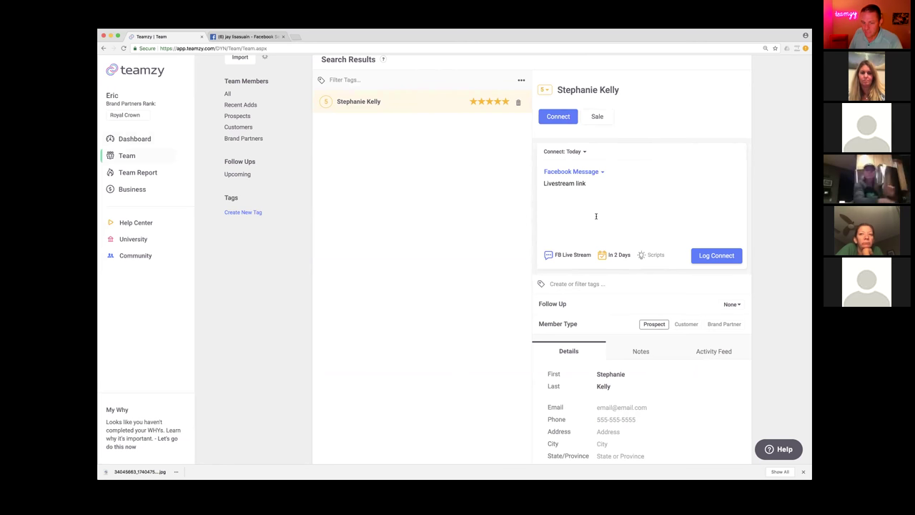
left_click(723, 256)
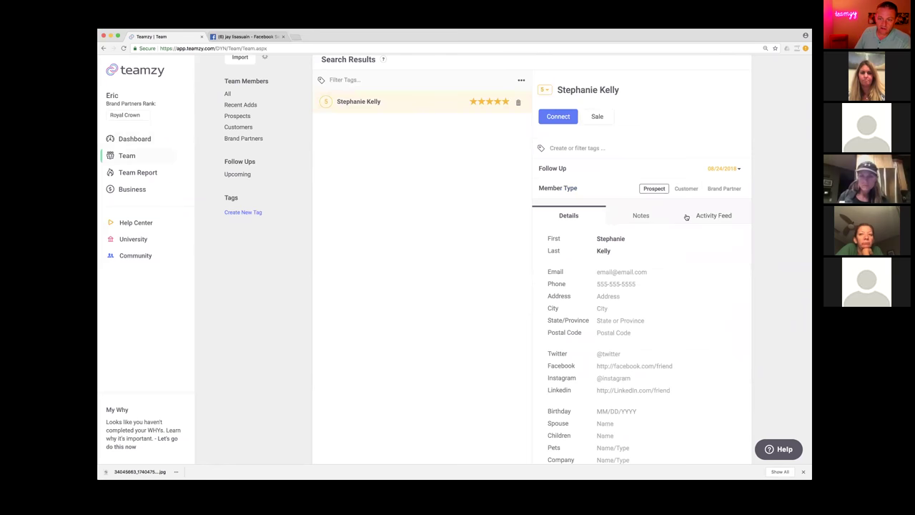
Return to the dashboard and review the Power Hour Prospects, Customers and Brand Partners lists, ending on Follow Ups
left_click(126, 141)
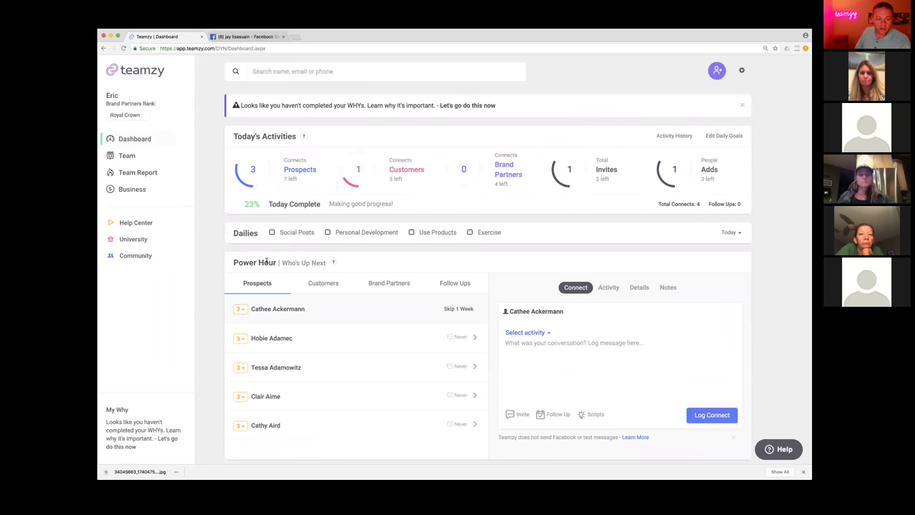
left_click(447, 284)
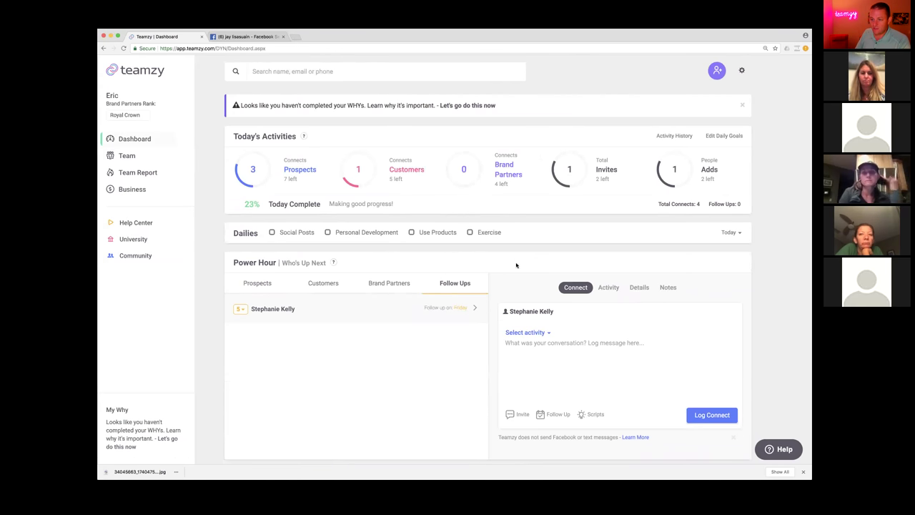
left_click(257, 285)
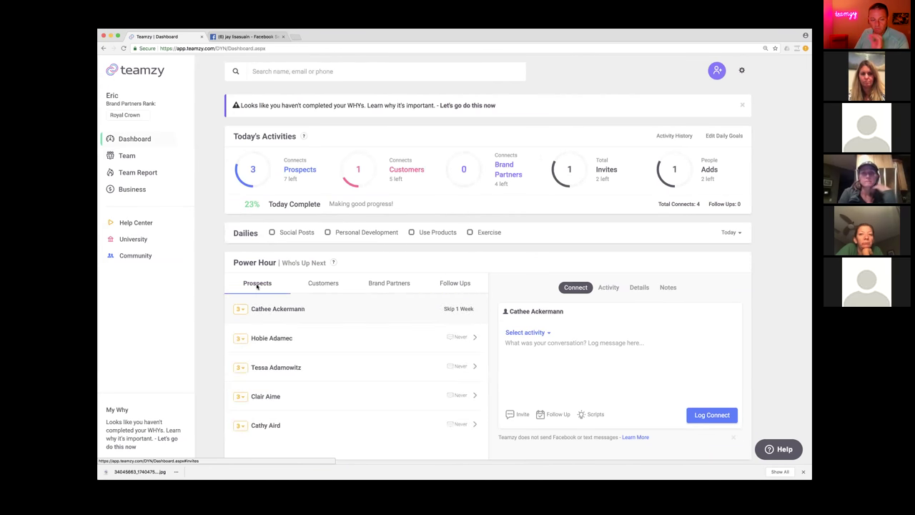
left_click(318, 286)
left_click(384, 288)
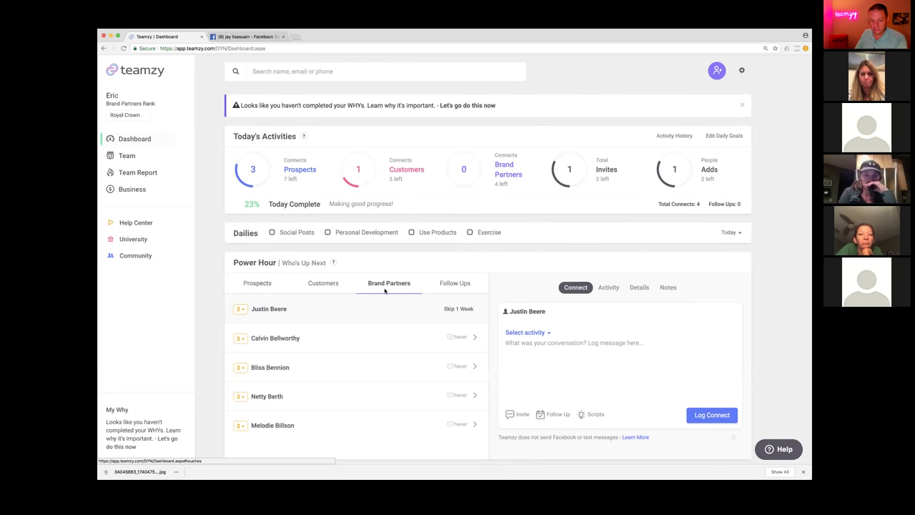
left_click(459, 285)
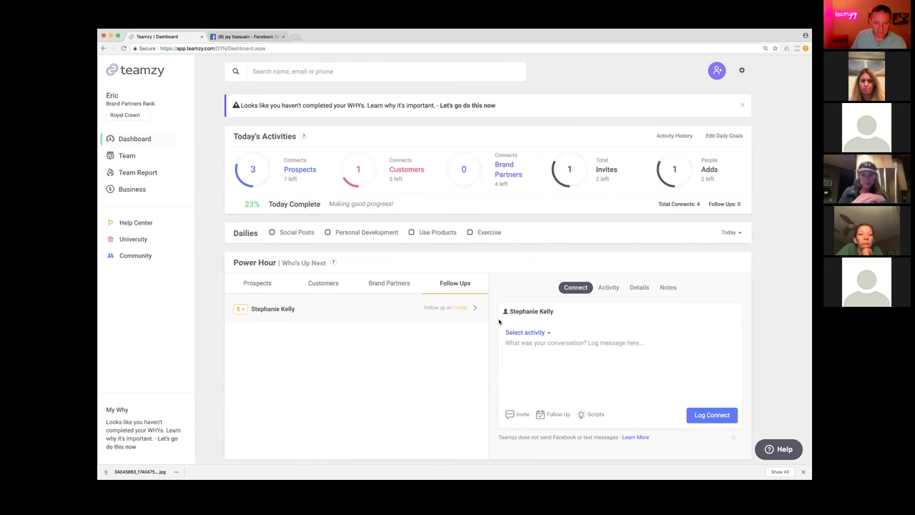
Browse the Facebook script ideas for the follow-up prospect and copy the "Follow Up 1" script
scroll(519, 335, "down", 1)
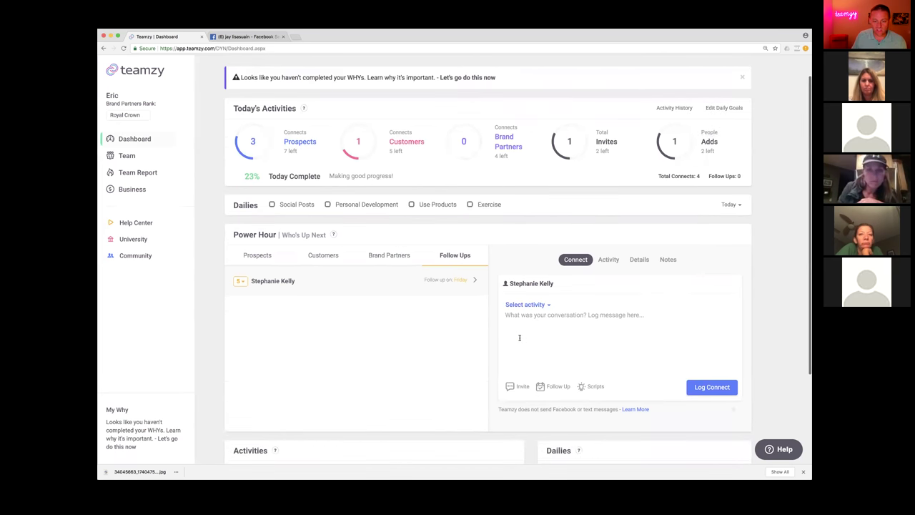
left_click(590, 386)
left_click(489, 157)
scroll(315, 214, "down", 3)
left_click(312, 175)
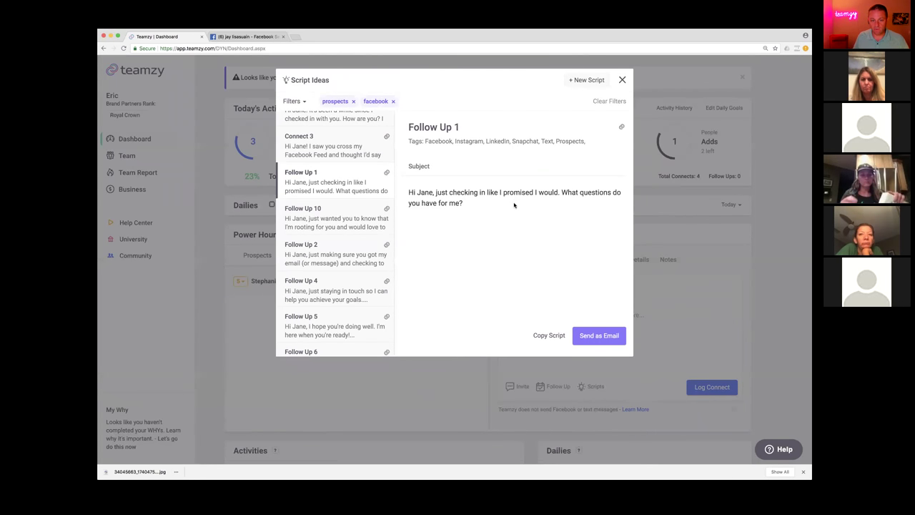
left_click(548, 335)
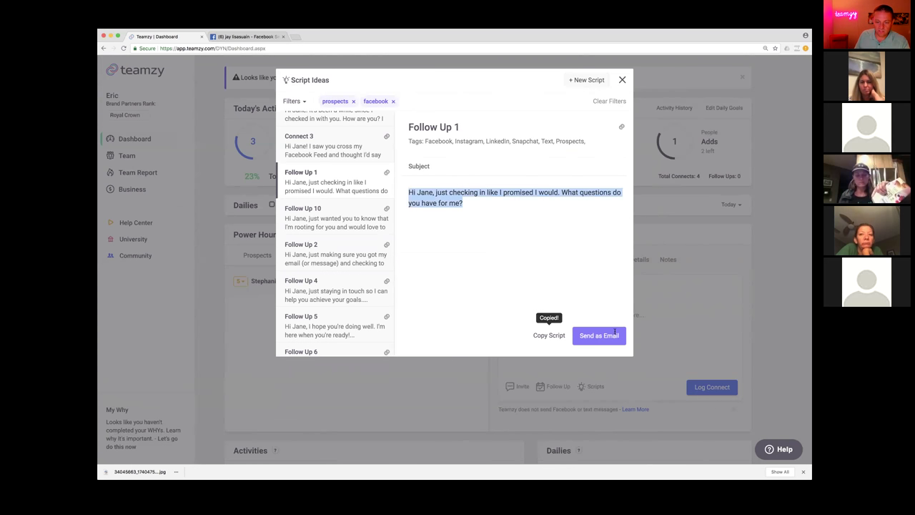
Paste the script into the prospect's connect message, replace "Jane" with the prospect's first name and set the activity to Facebook Message
left_click(651, 335)
right_click(541, 316)
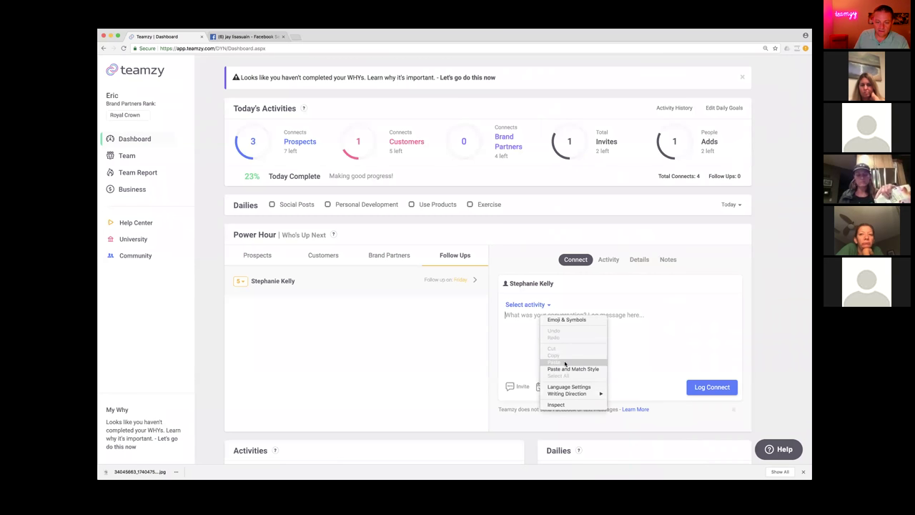
left_click(565, 363)
left_click_drag(527, 316, 512, 315)
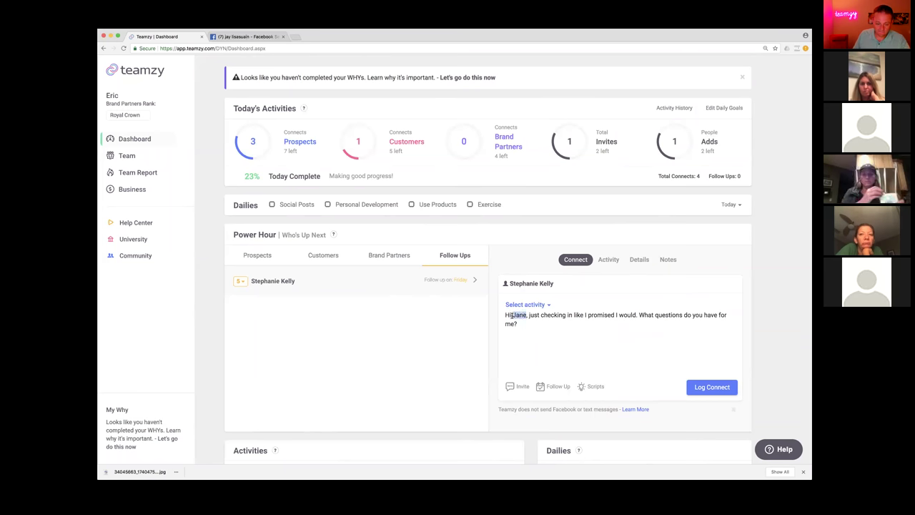
type("Stephanie")
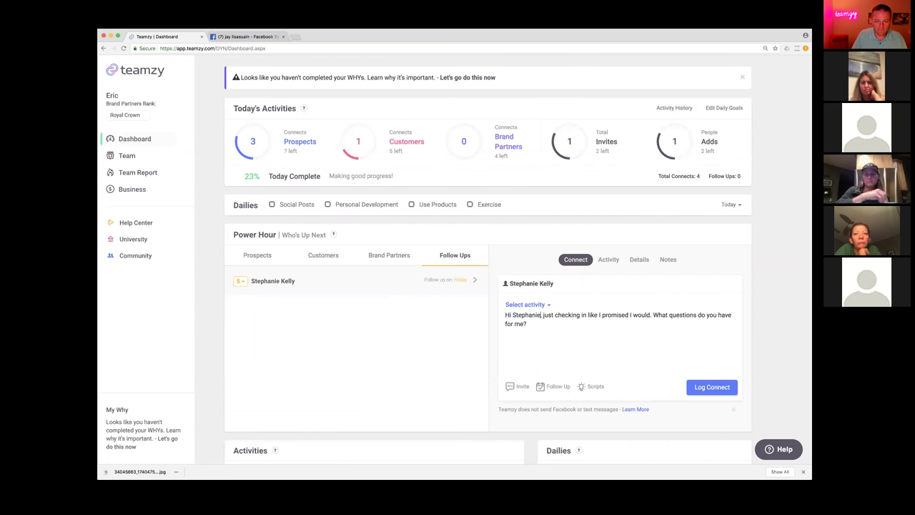
left_click(510, 306)
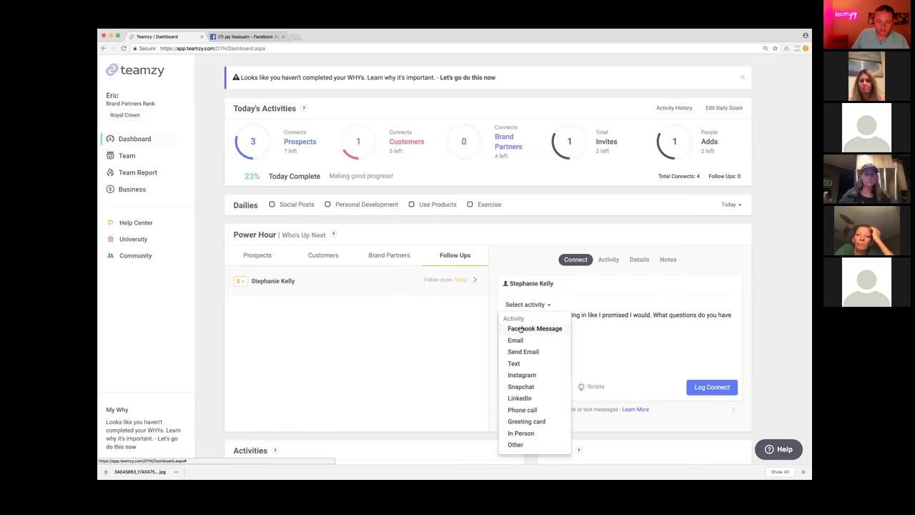
left_click(533, 326)
Copy the personalised follow-up message, switch to Facebook and search for the prospect by name
left_click_drag(506, 315, 528, 326)
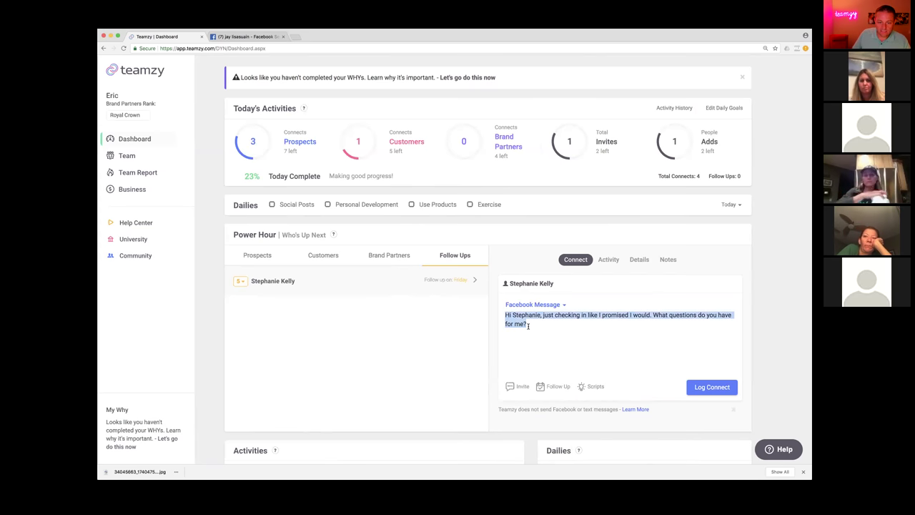
right_click(520, 319)
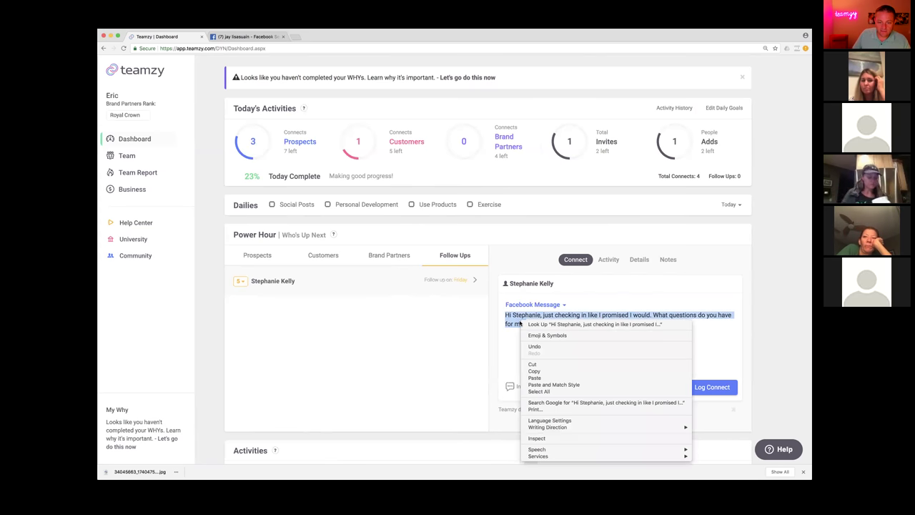
left_click(564, 371)
left_click(247, 37)
left_click(278, 66)
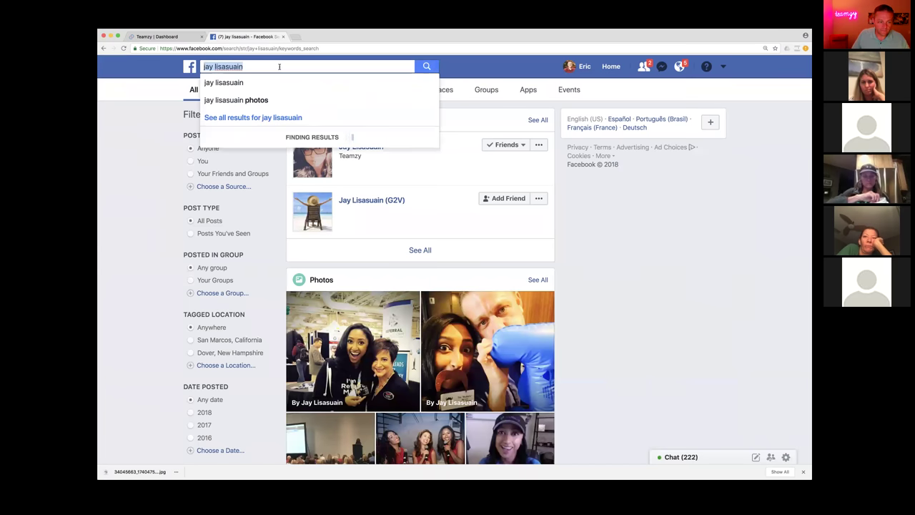
type("steph")
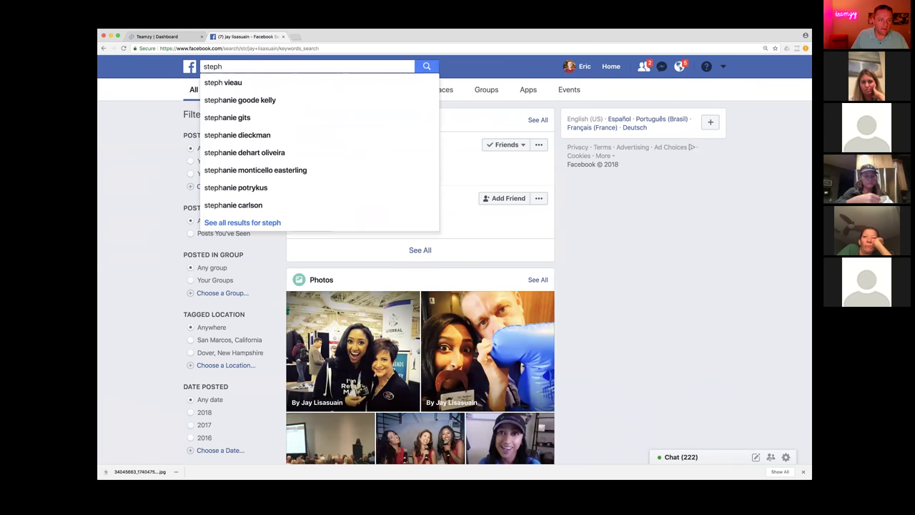
left_click(270, 99)
Start a Facebook message to the prospect from the search results, paste the follow-up text, send it and dismiss the confirmation
left_click(539, 145)
left_click(539, 145)
left_click(529, 167)
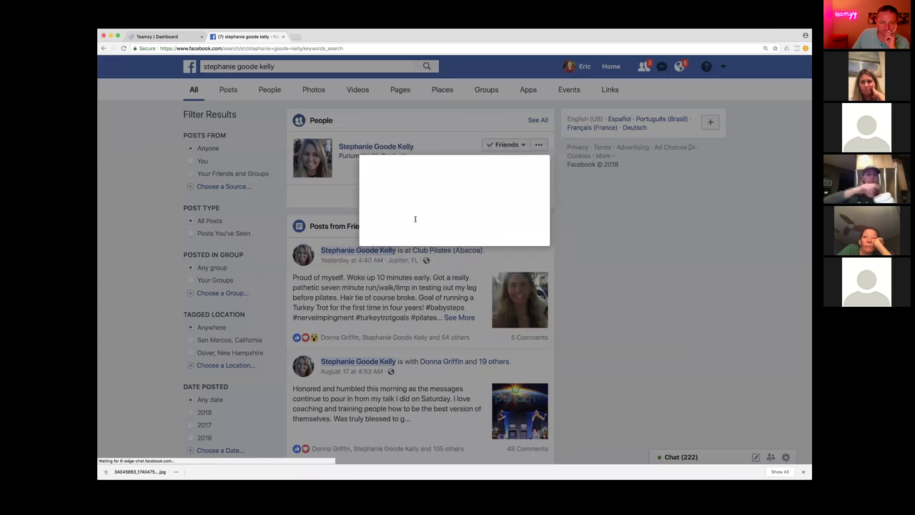
right_click(417, 211)
left_click(454, 258)
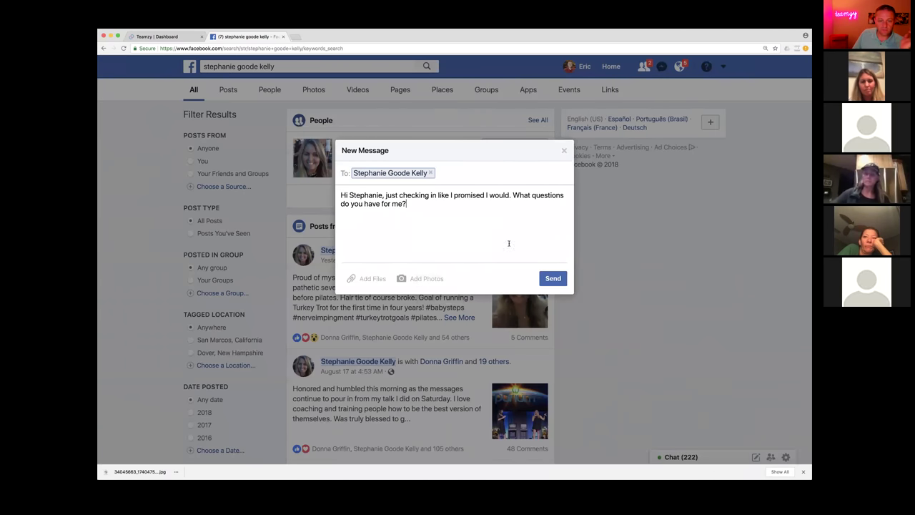
left_click(553, 278)
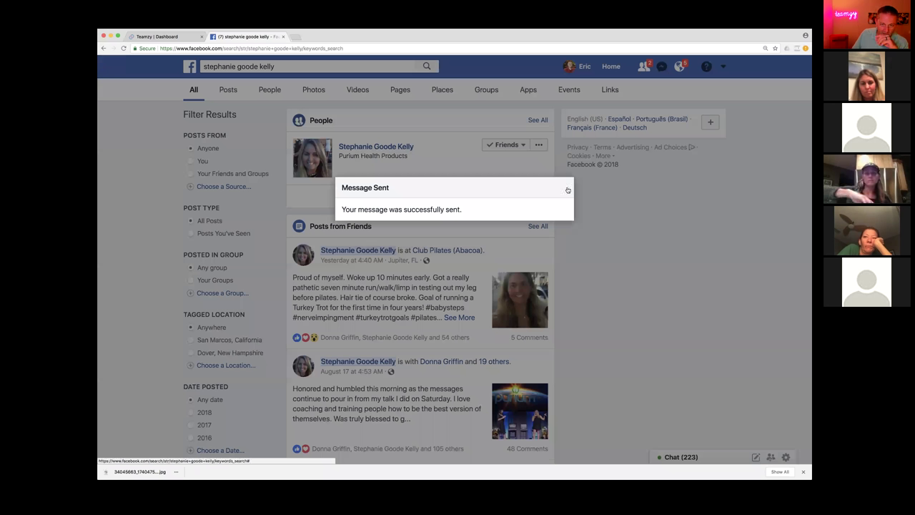
left_click(568, 189)
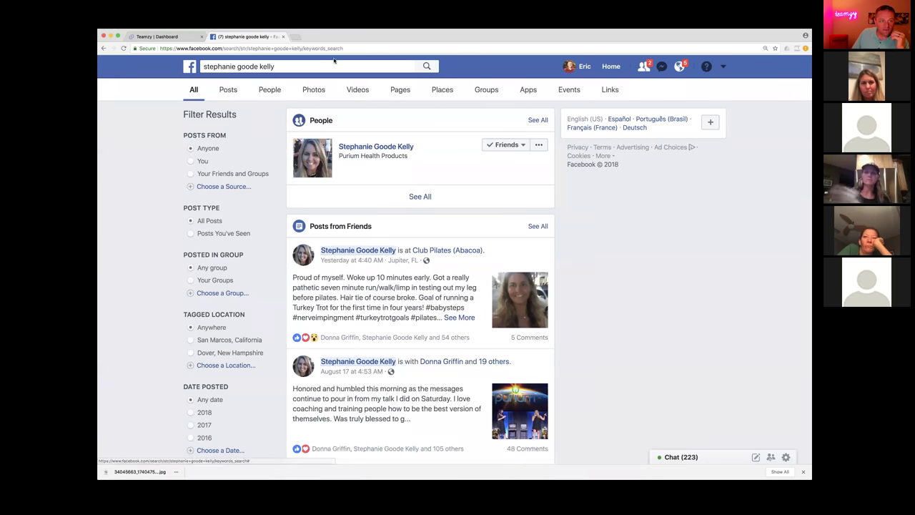
Switch back to Teamzy, set the prospect's follow-up to In 2 Days and log the connect
left_click(185, 38)
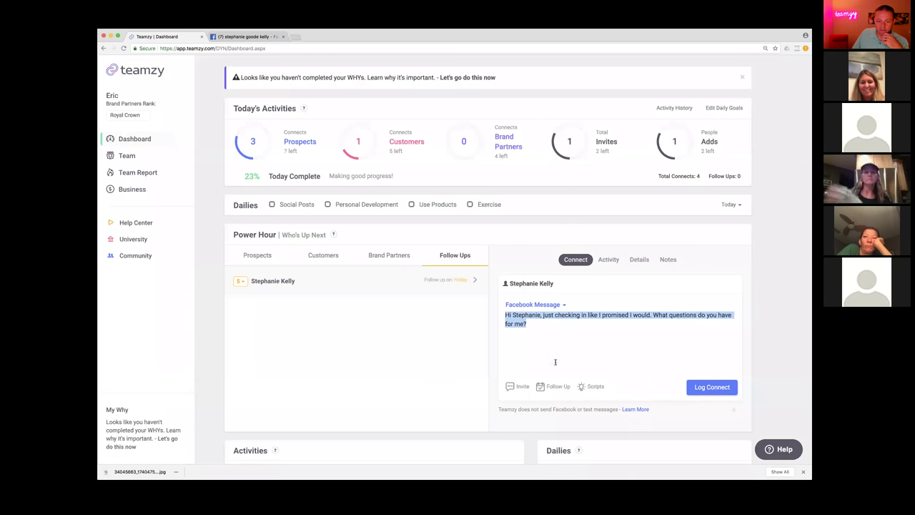
left_click(548, 388)
left_click(558, 293)
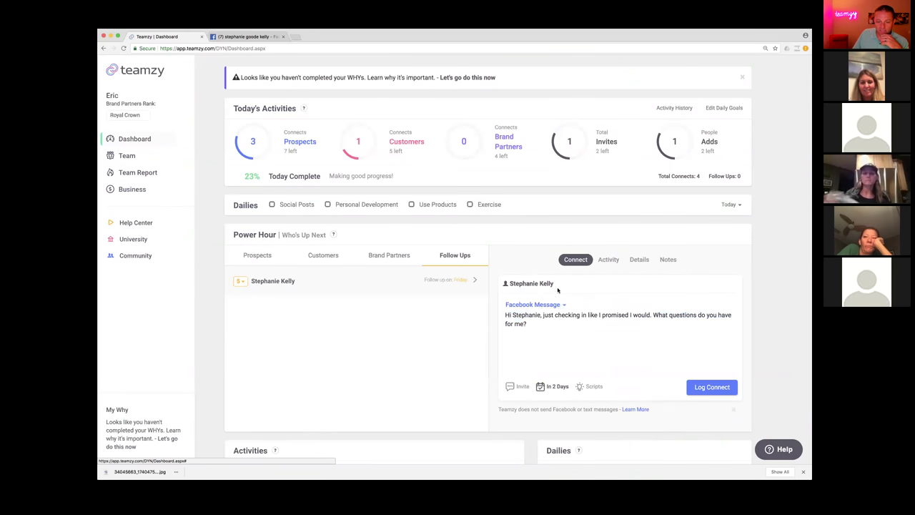
left_click(704, 386)
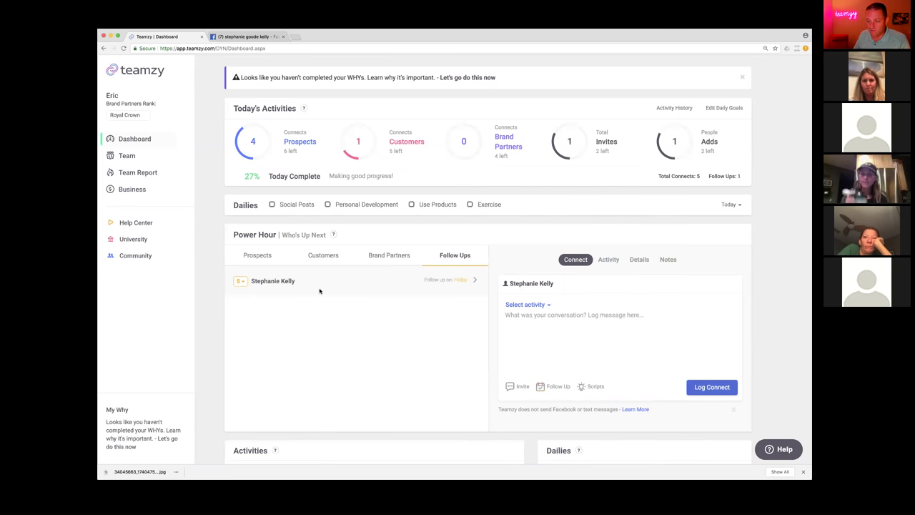
View the "Follow Up 2" script among the Facebook script ideas for the prospect, then close the script ideas
left_click(595, 388)
left_click(497, 159)
scroll(328, 248, "down", 3)
left_click(326, 250)
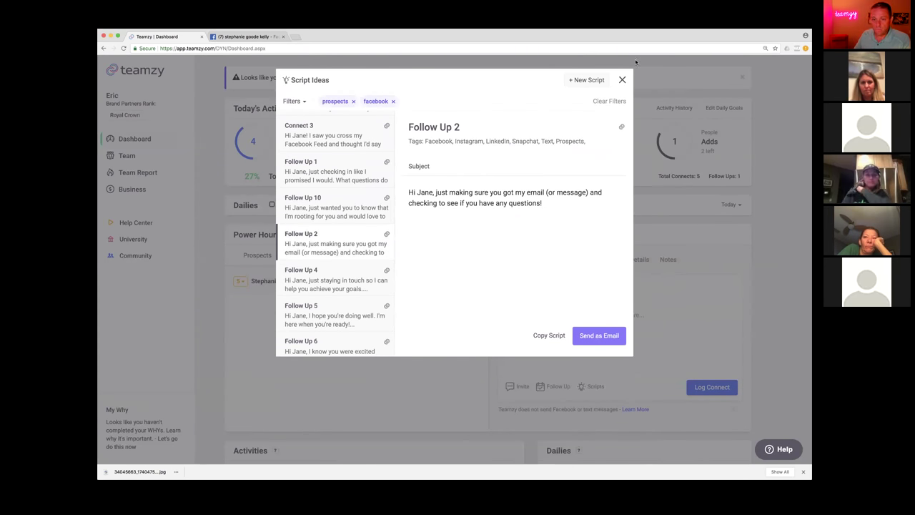
left_click(622, 80)
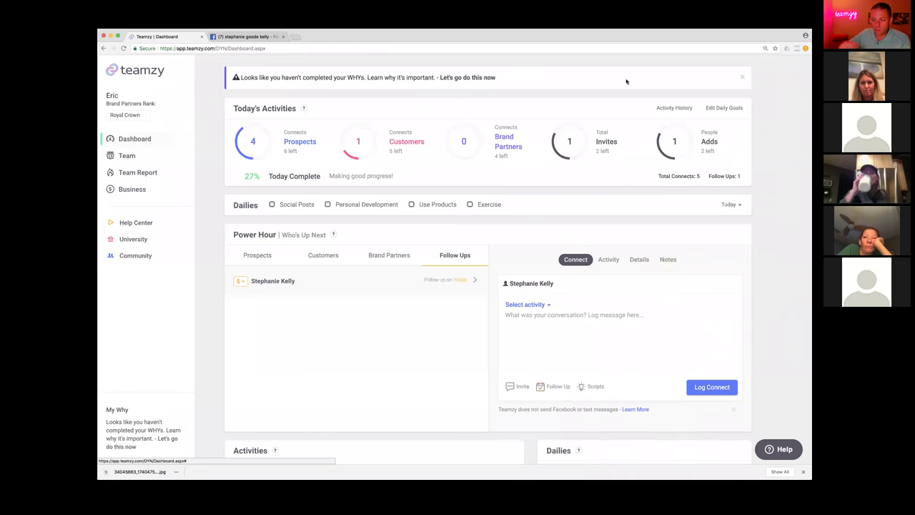